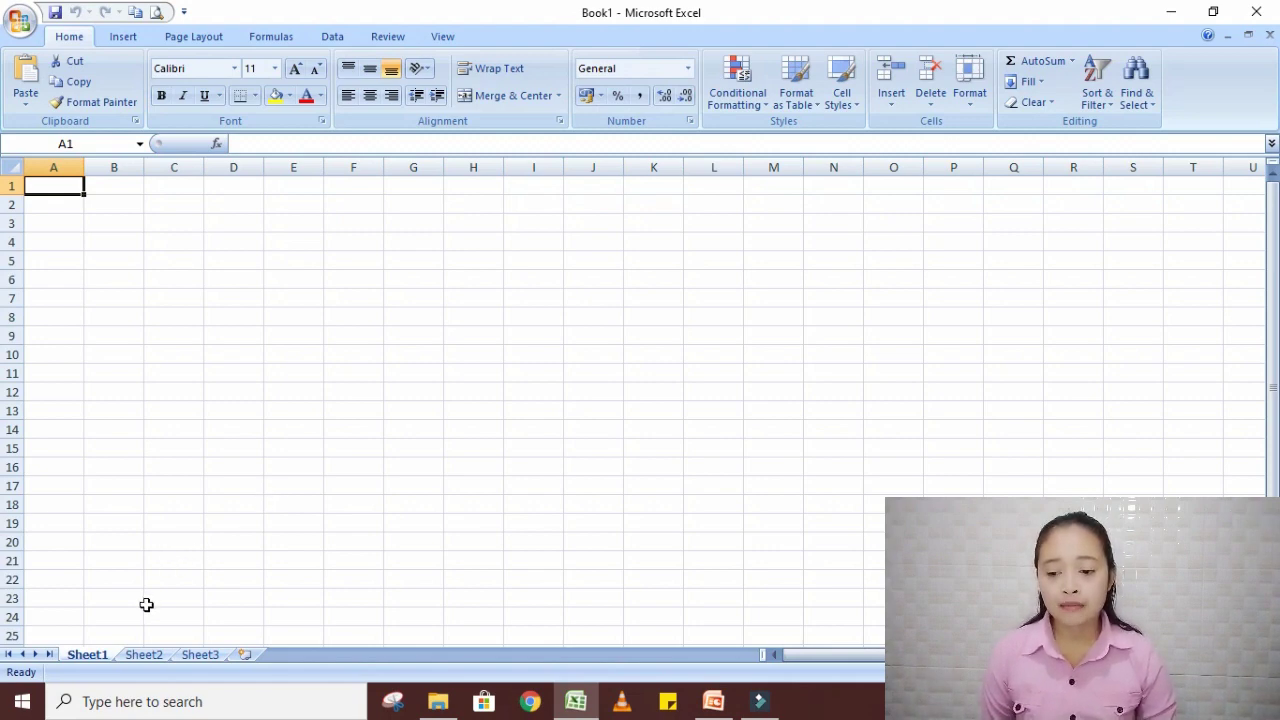
Rename the Sheet1 worksheet as NILAI KELAS X
right_click(89, 655)
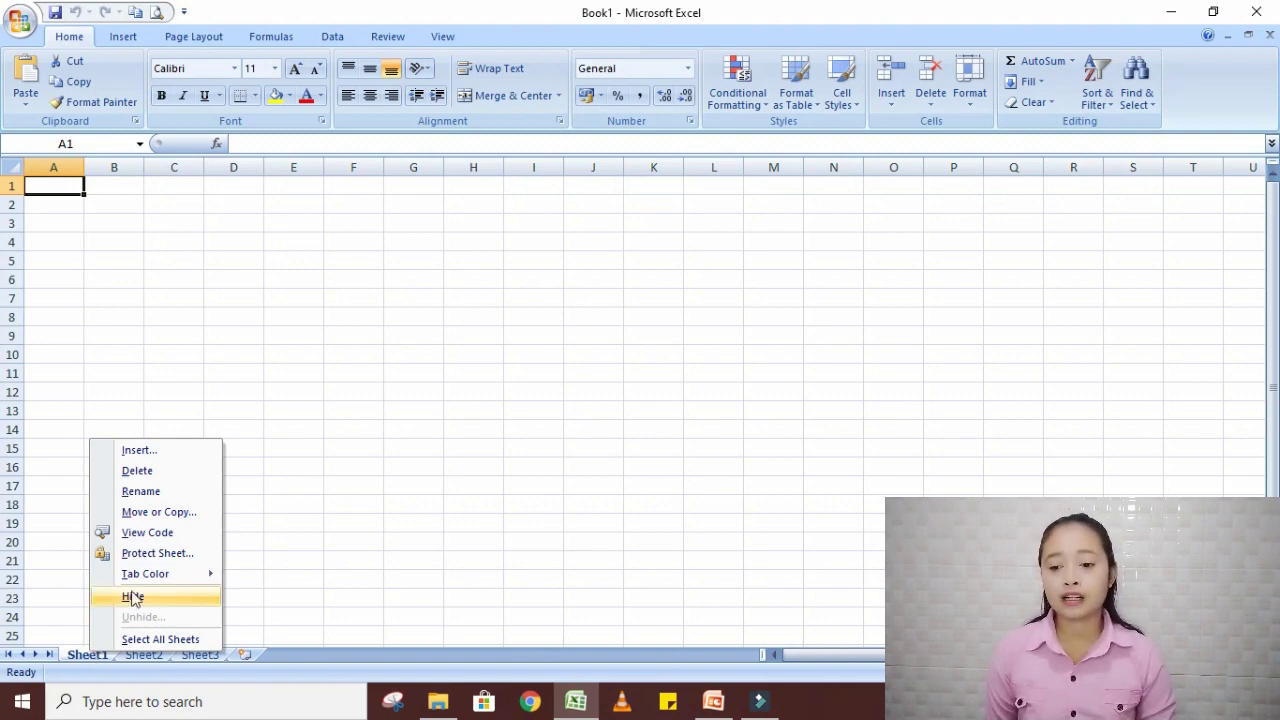
click(141, 491)
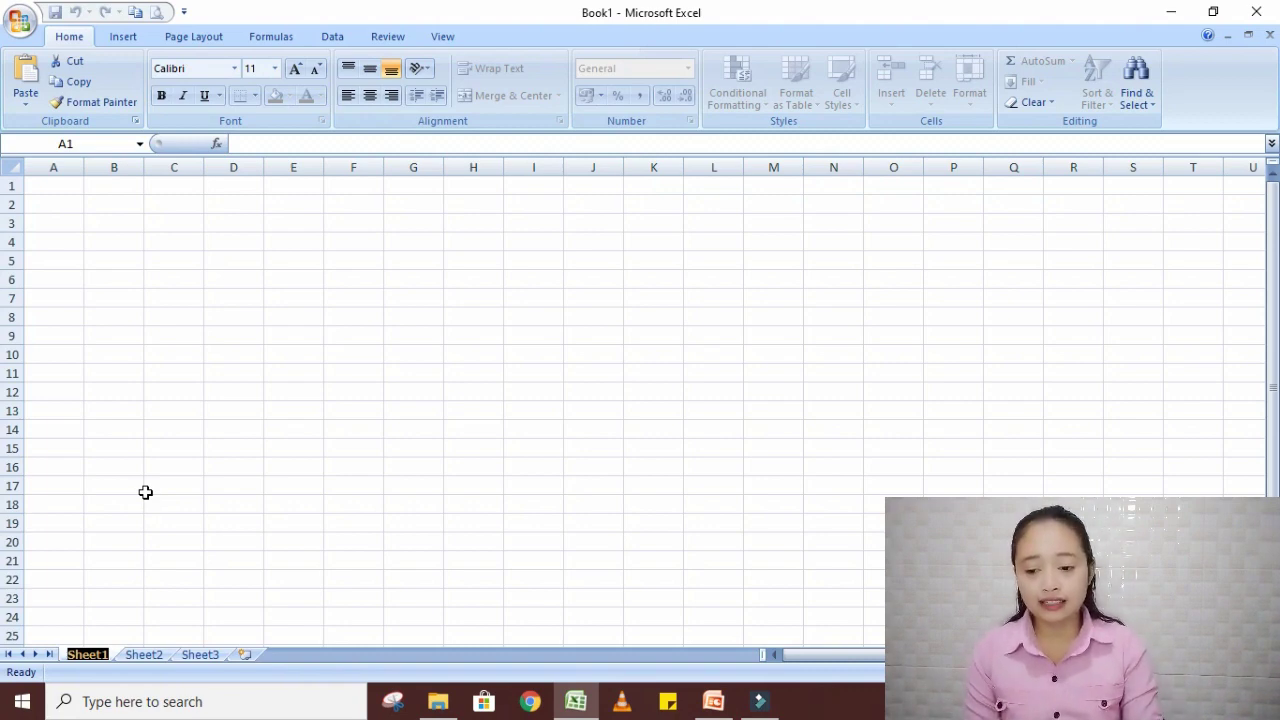
text(NIL)
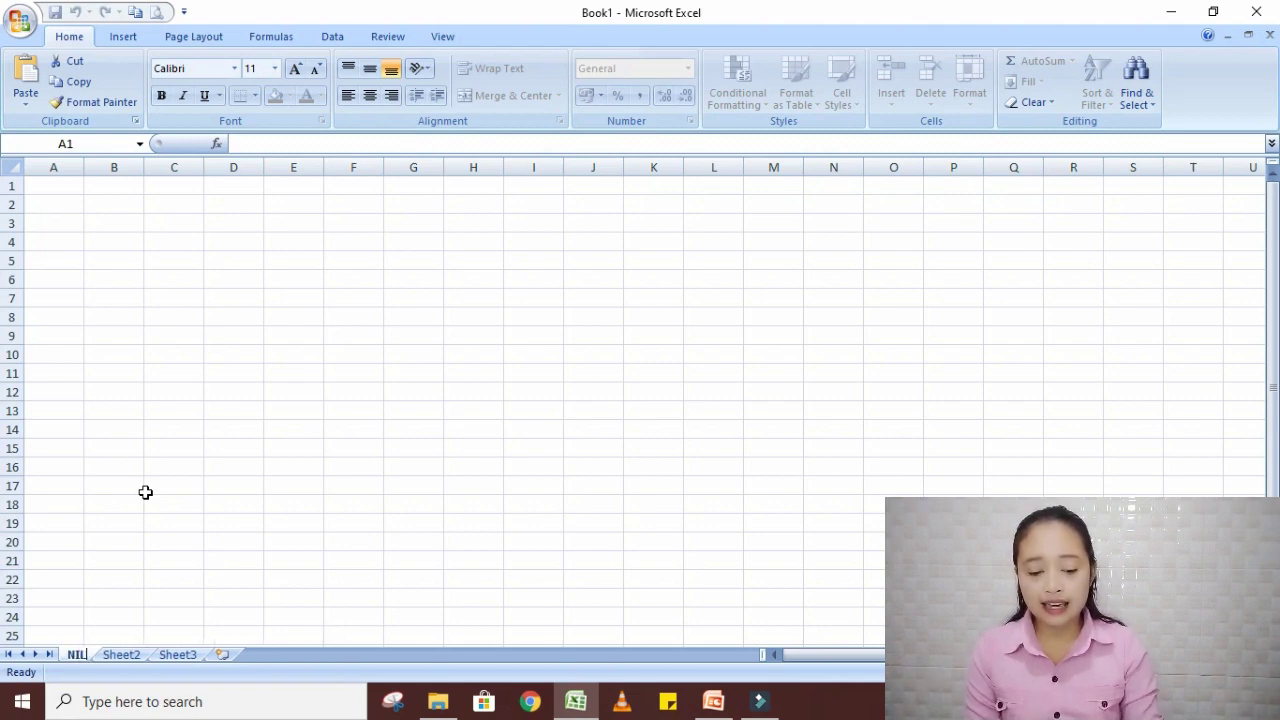
text(AI KELAS X)
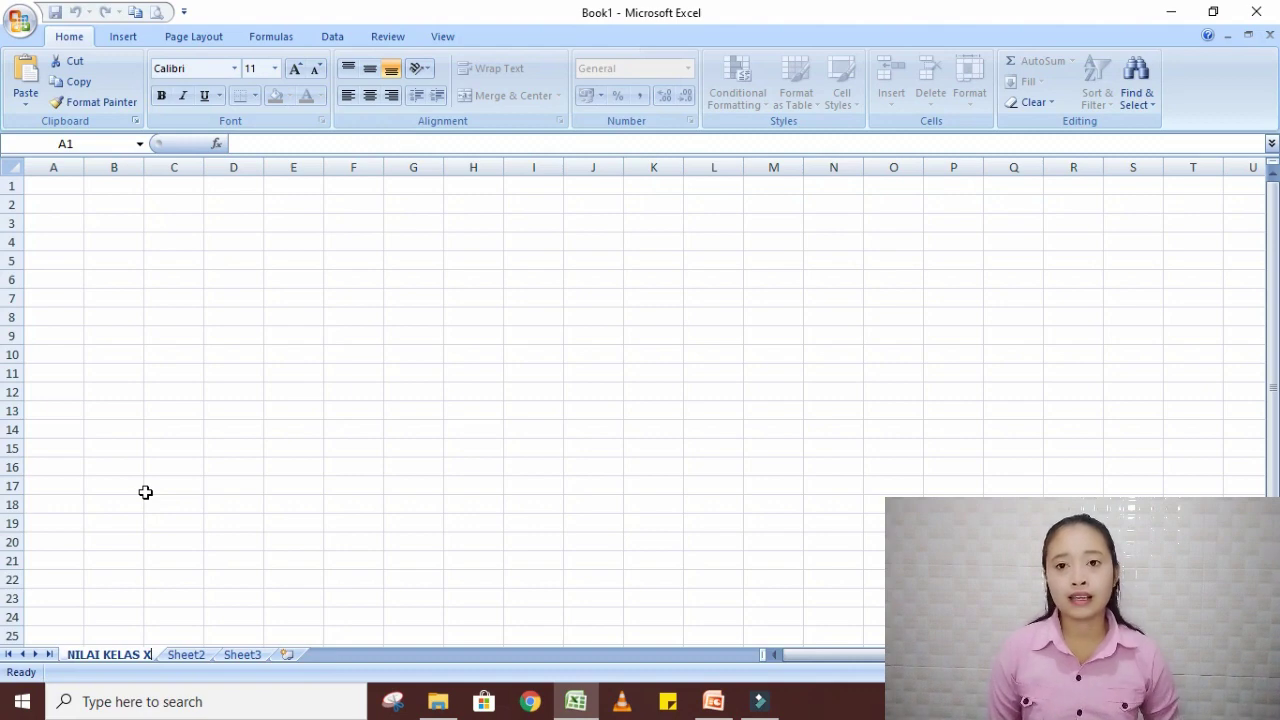
click(222, 604)
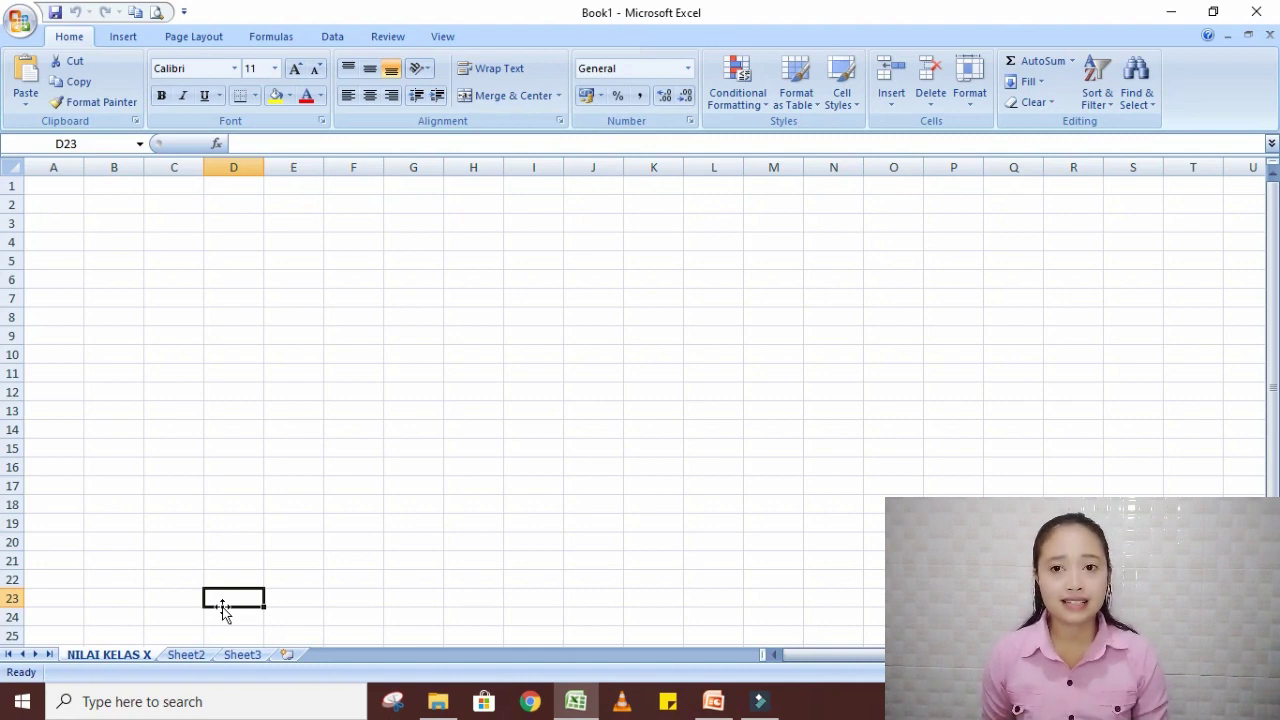
Rename the Sheet2 worksheet as NILAI KELAS XI
double_click(189, 656)
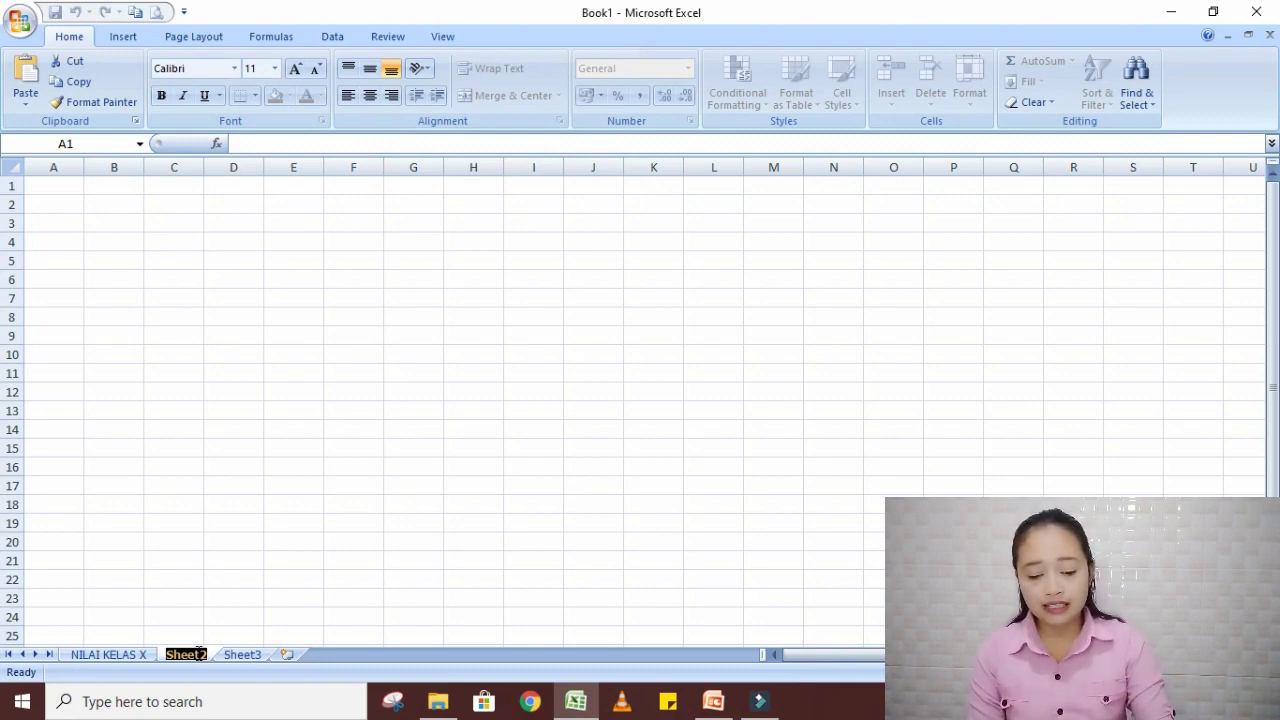
text(NIL)
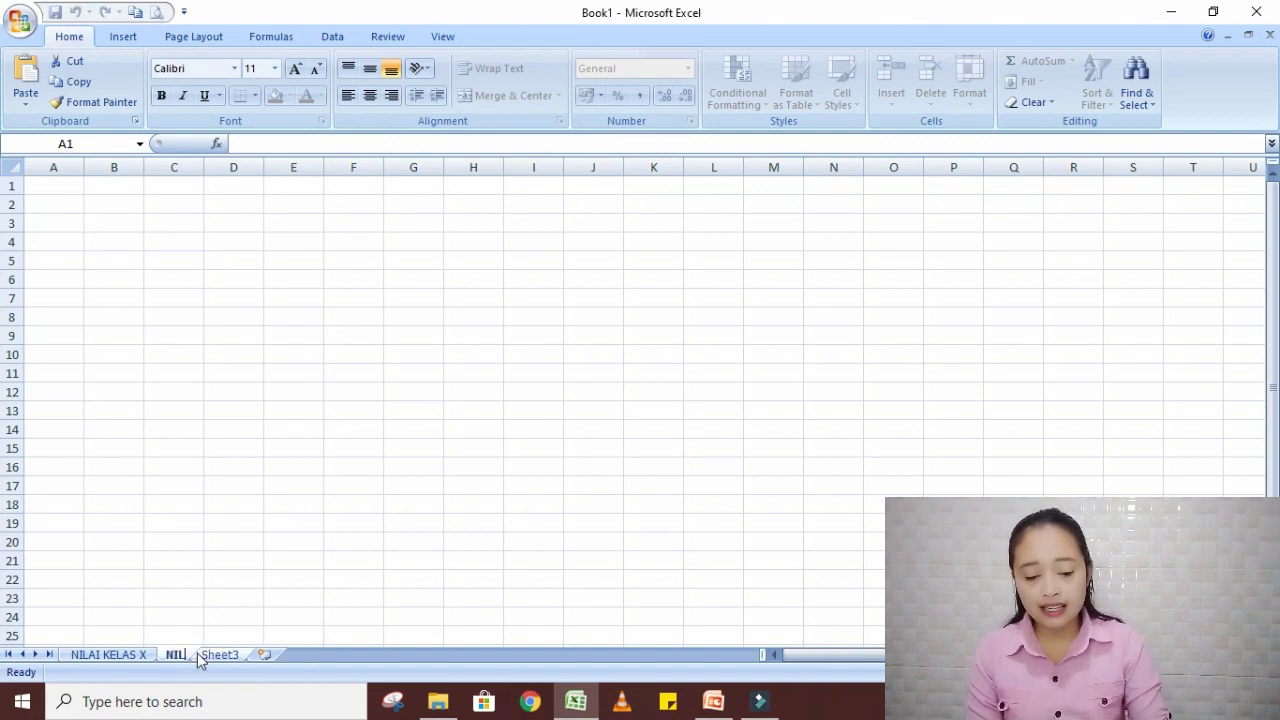
text(AI KELAS XI)
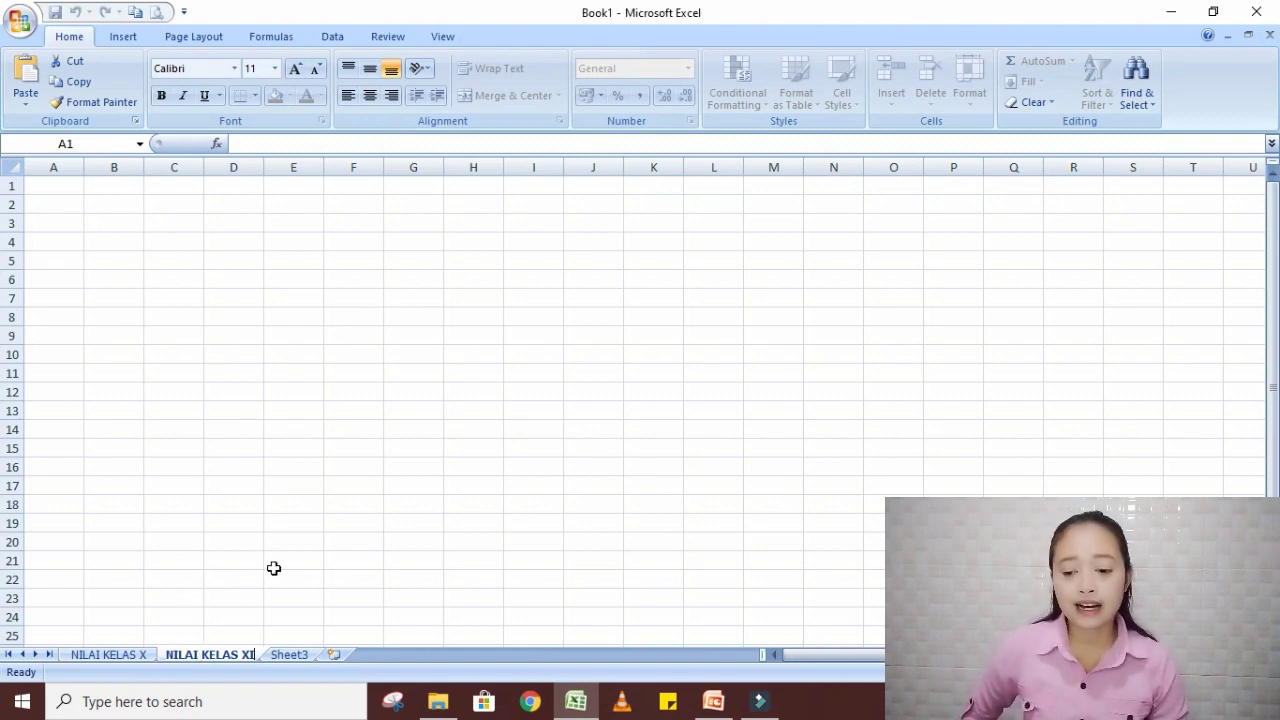
click(239, 500)
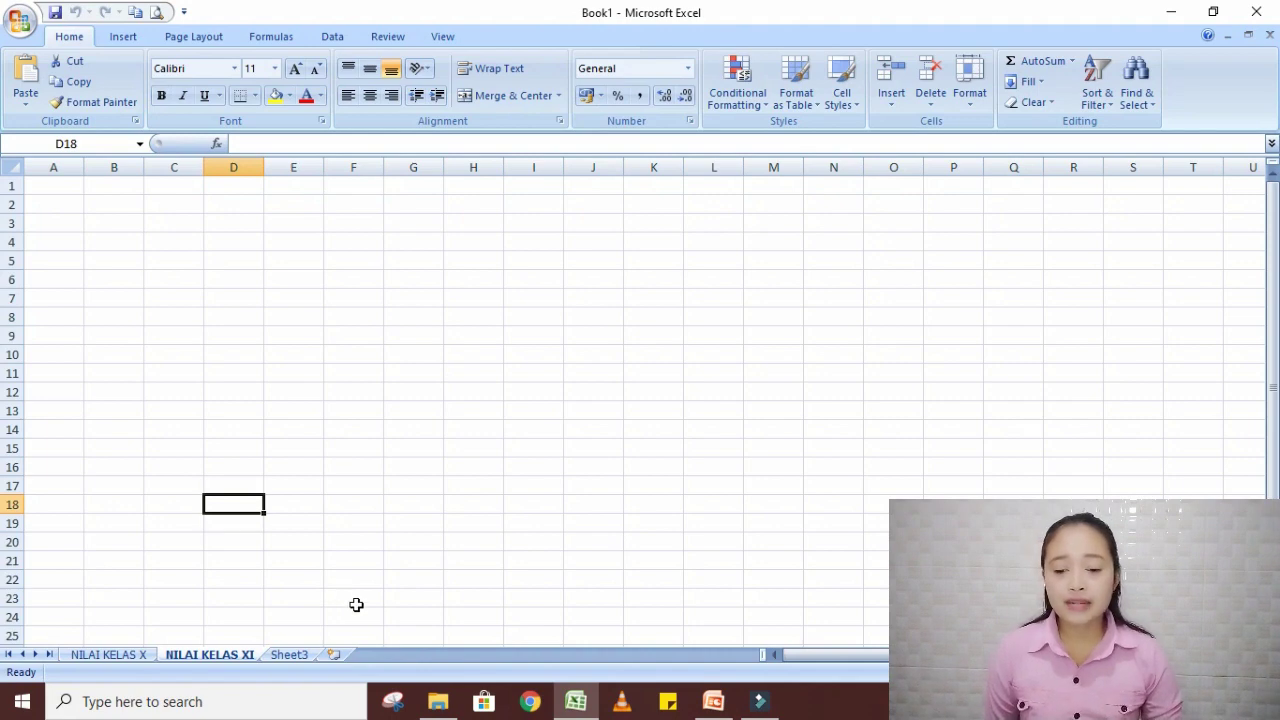
click(354, 601)
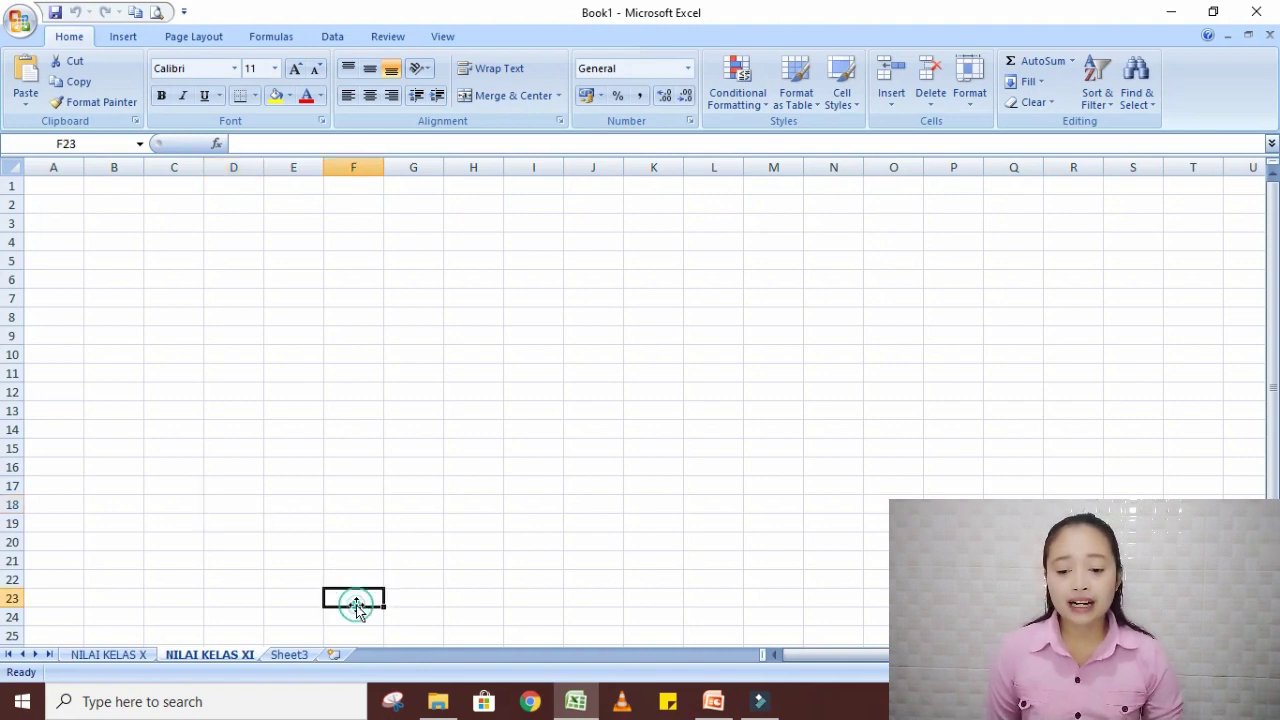
Add four new blank worksheets after Sheet3 at the end of the workbook
click(335, 655)
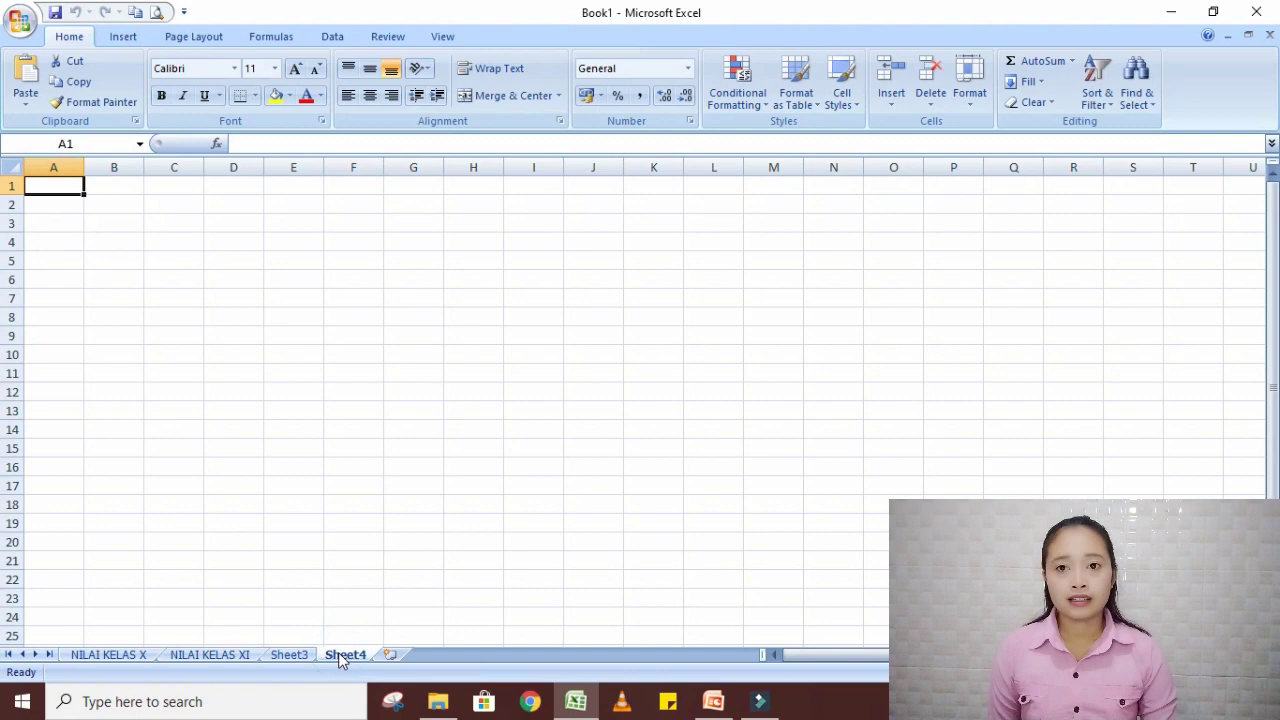
click(389, 655)
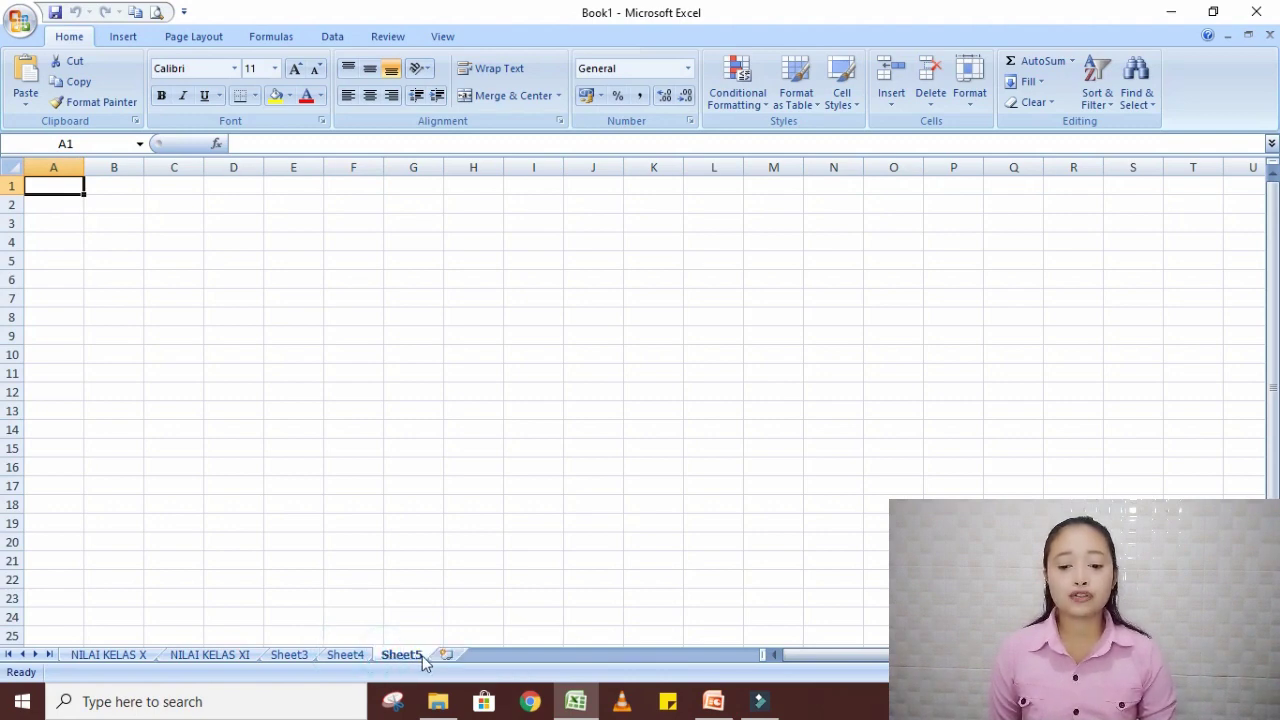
click(443, 656)
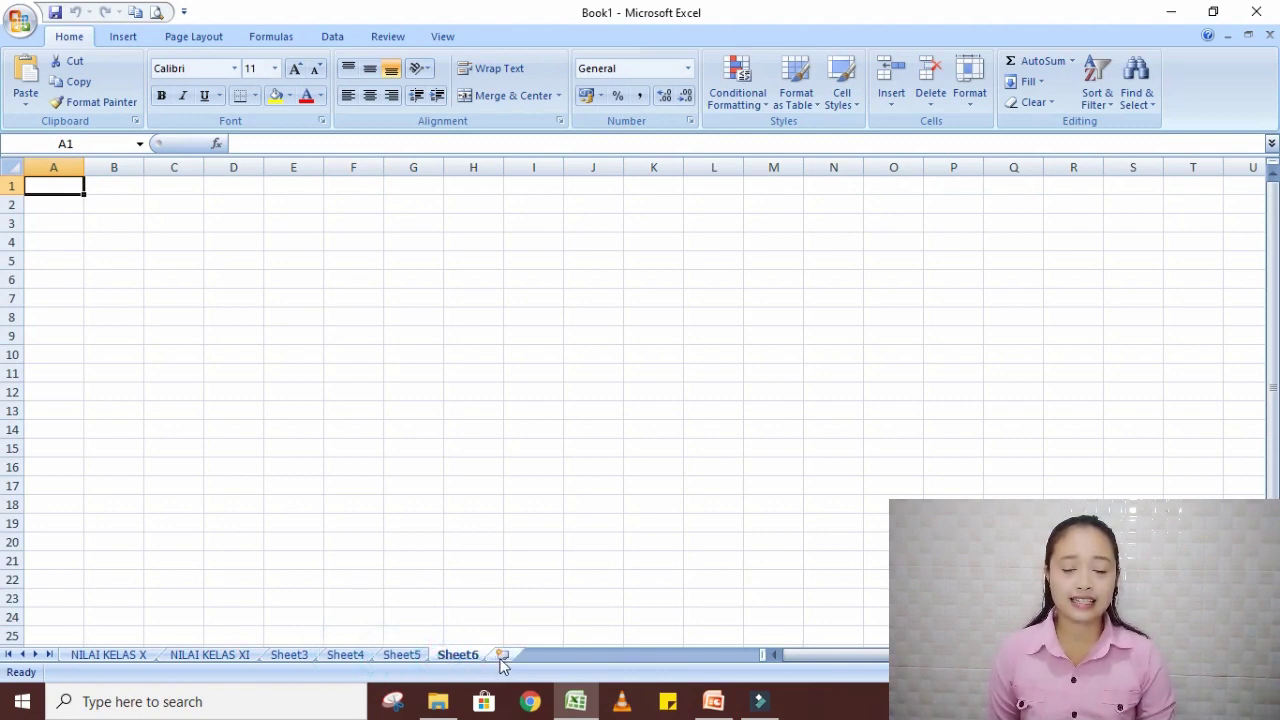
click(503, 656)
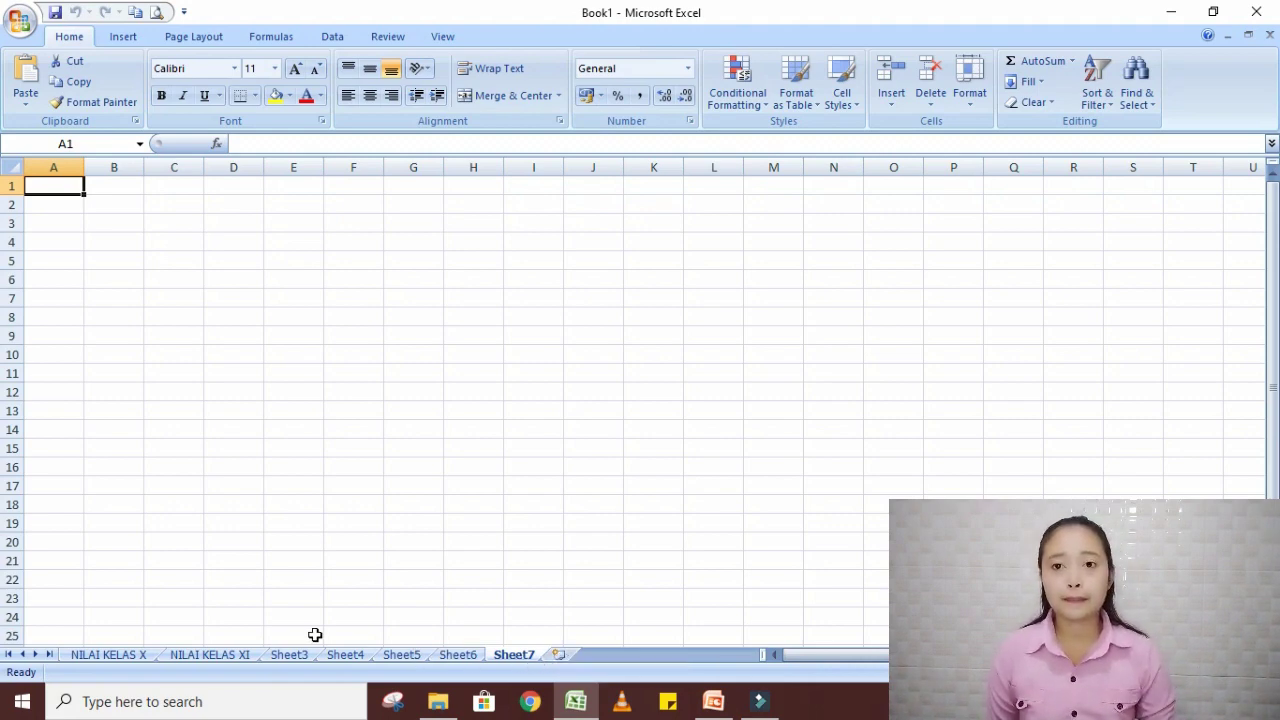
Insert a new blank worksheet directly before the NILAI KELAS XI sheet
right_click(224, 658)
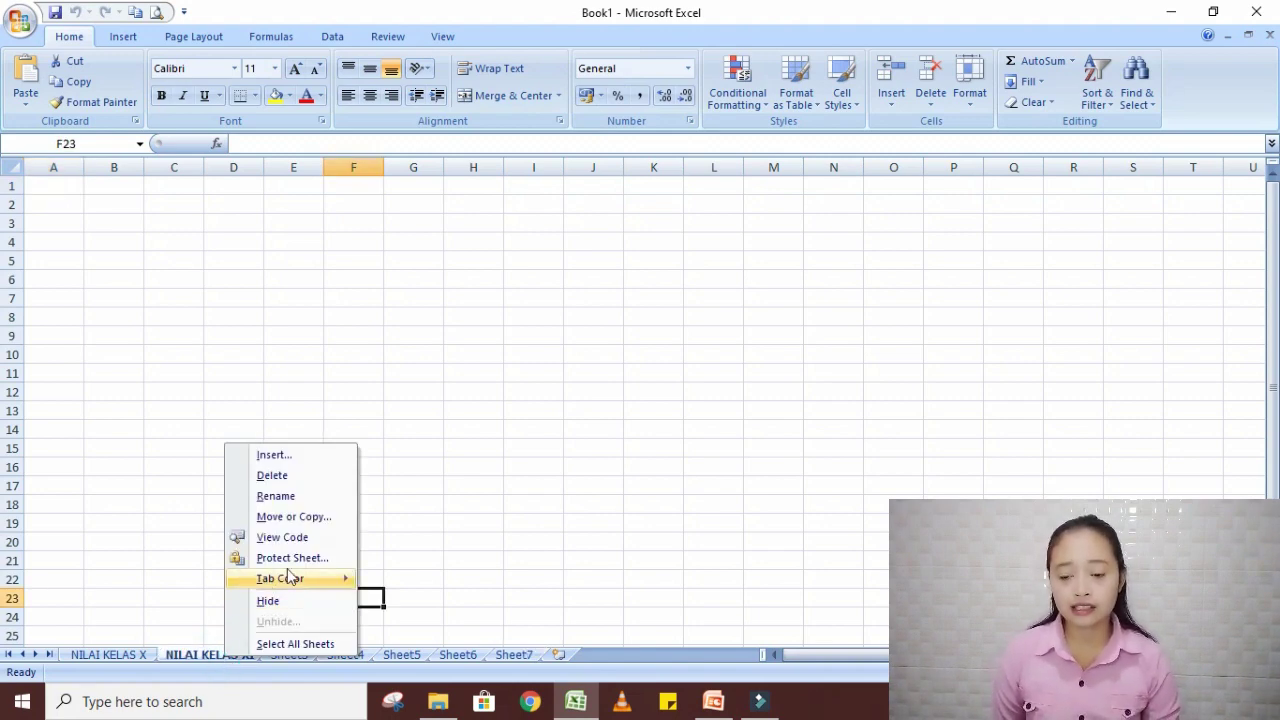
mouse_move(290, 577)
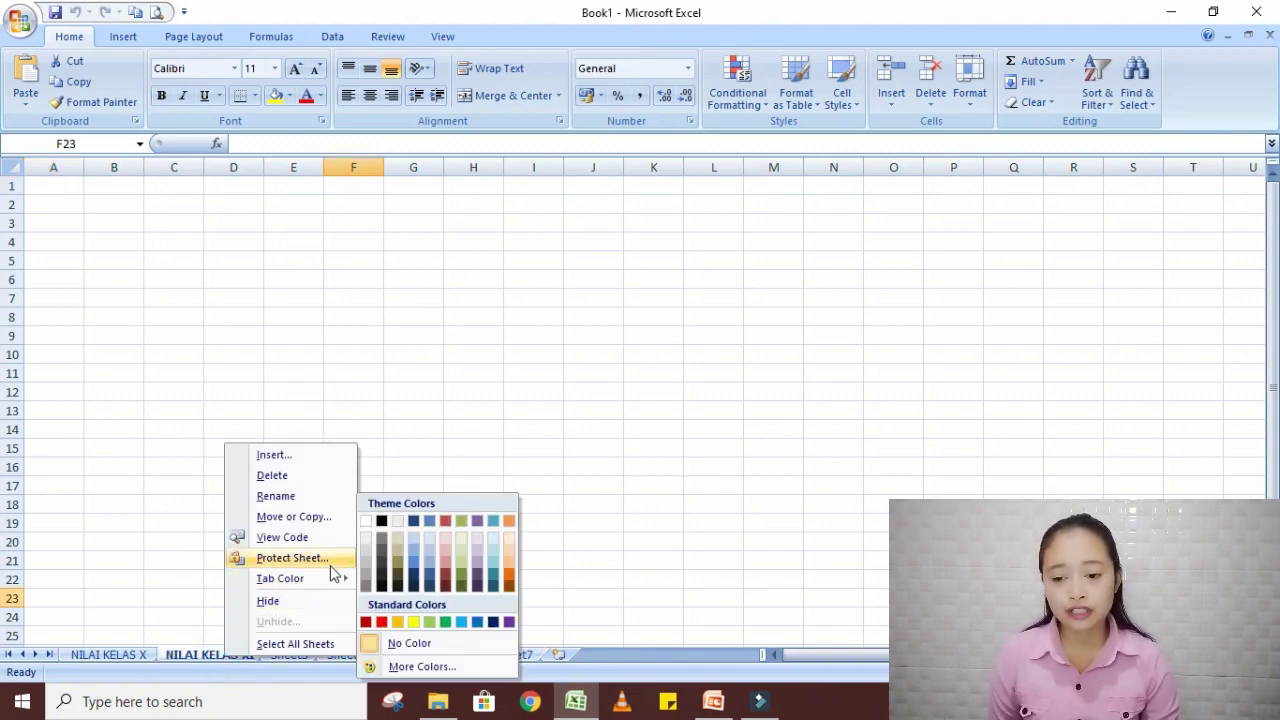
click(305, 459)
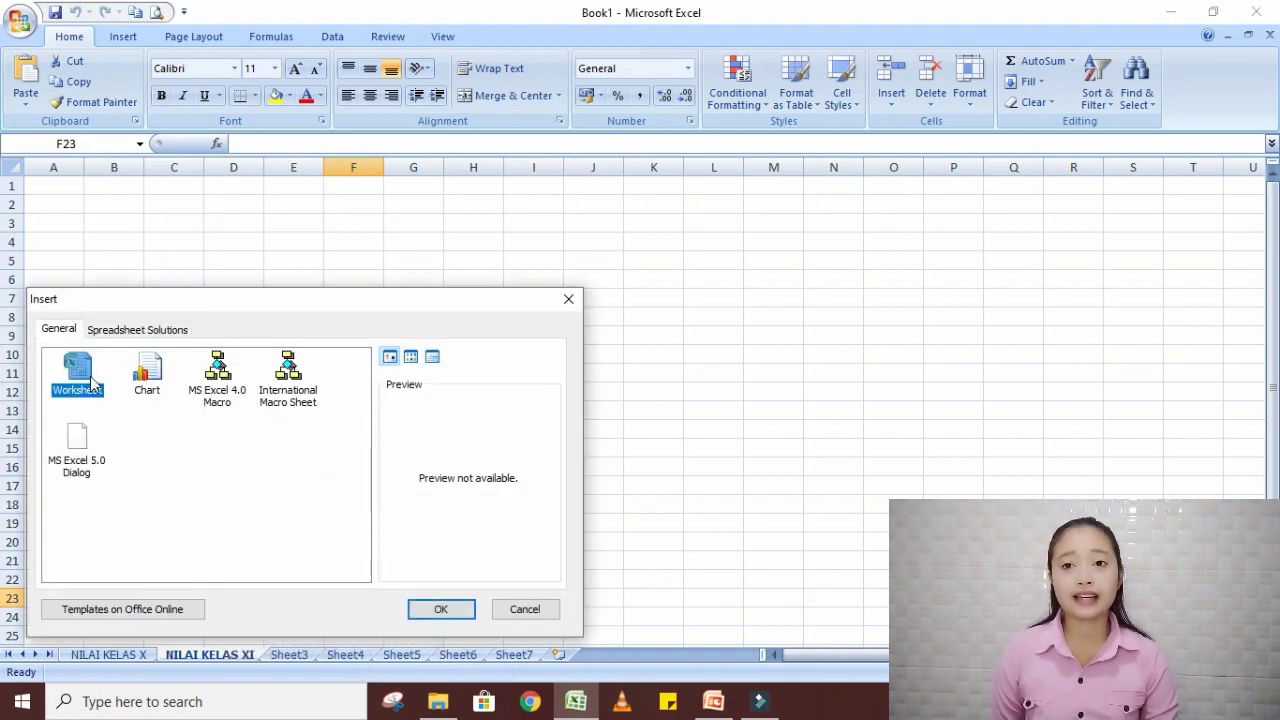
click(433, 612)
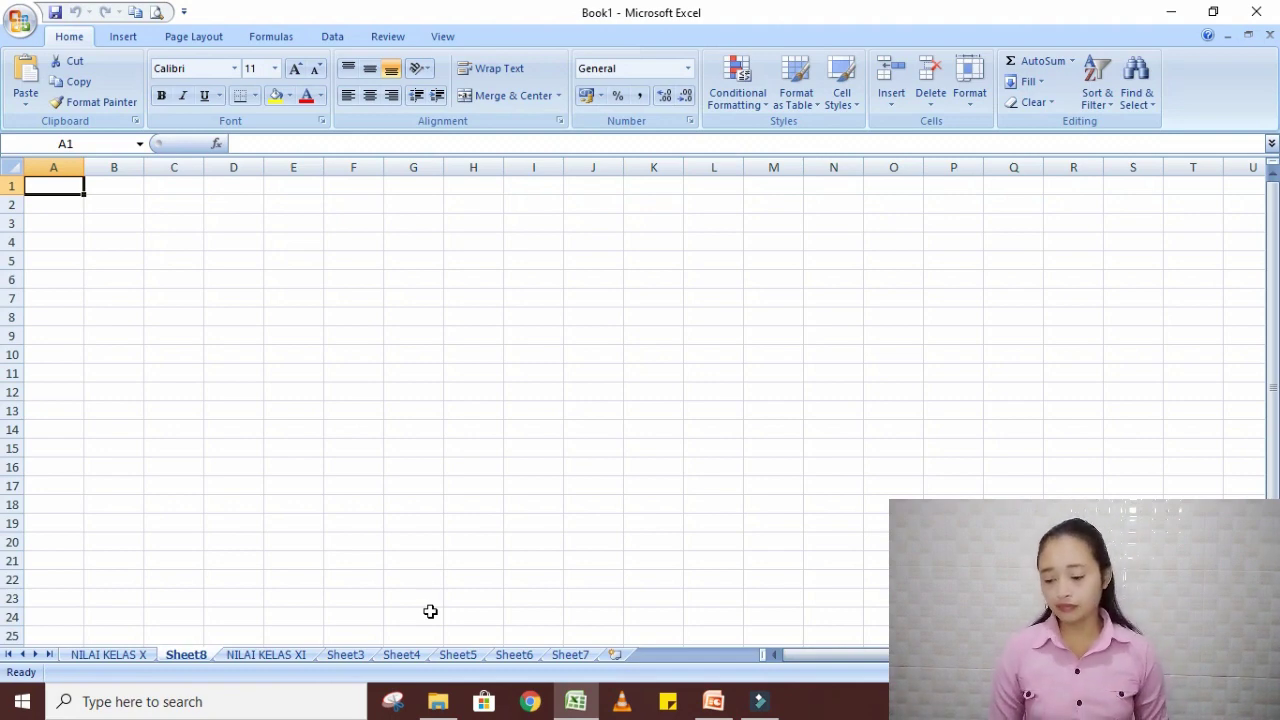
Delete the Sheet8 worksheet located between NILAI KELAS X and NILAI KELAS XI
click(474, 564)
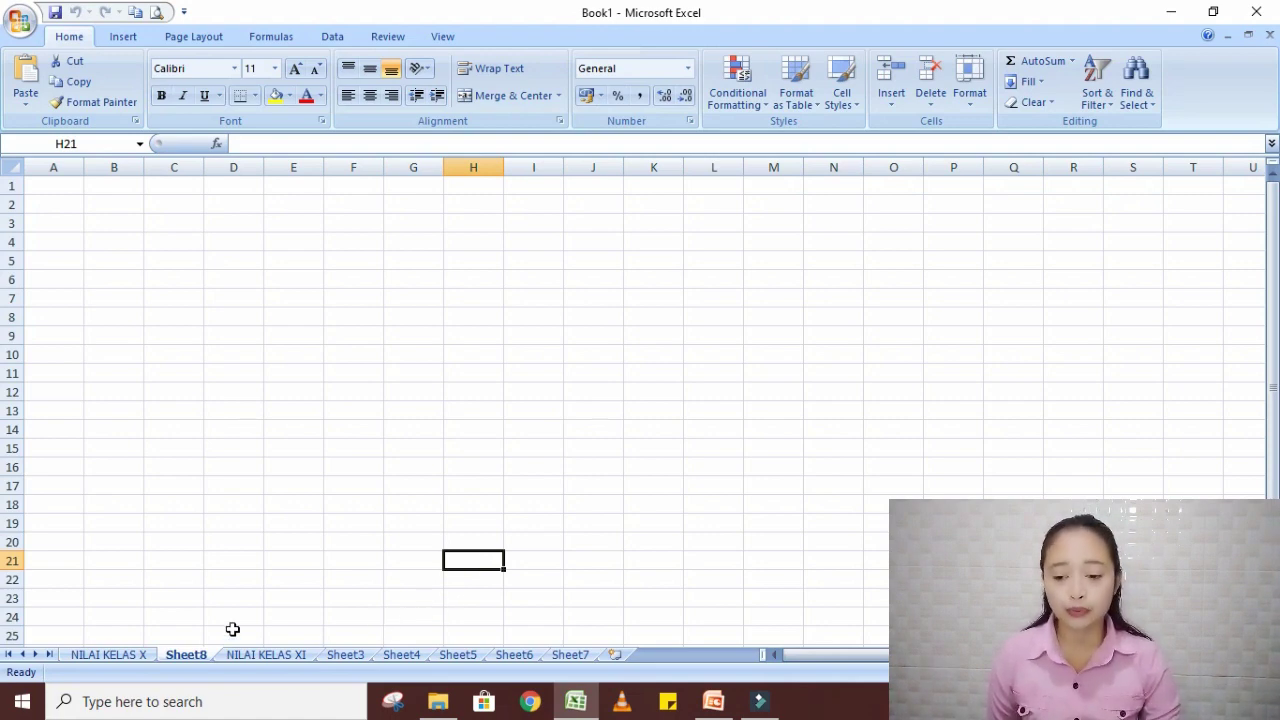
right_click(190, 659)
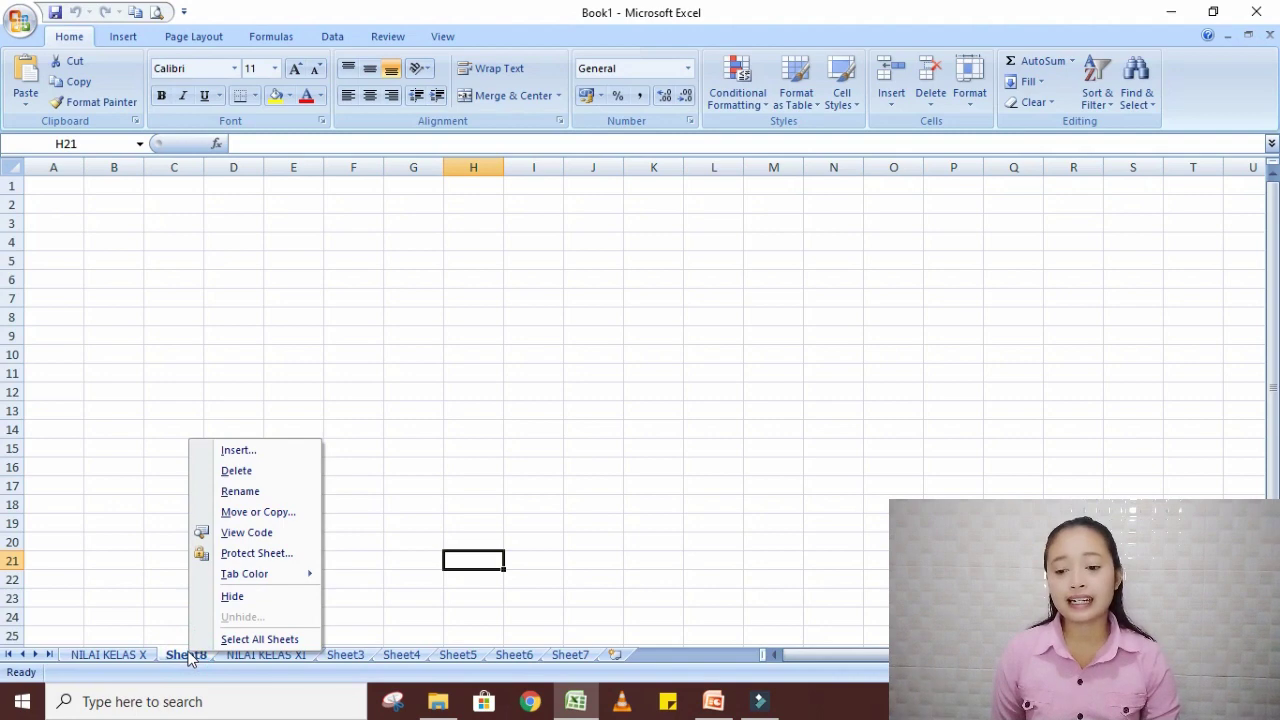
click(249, 472)
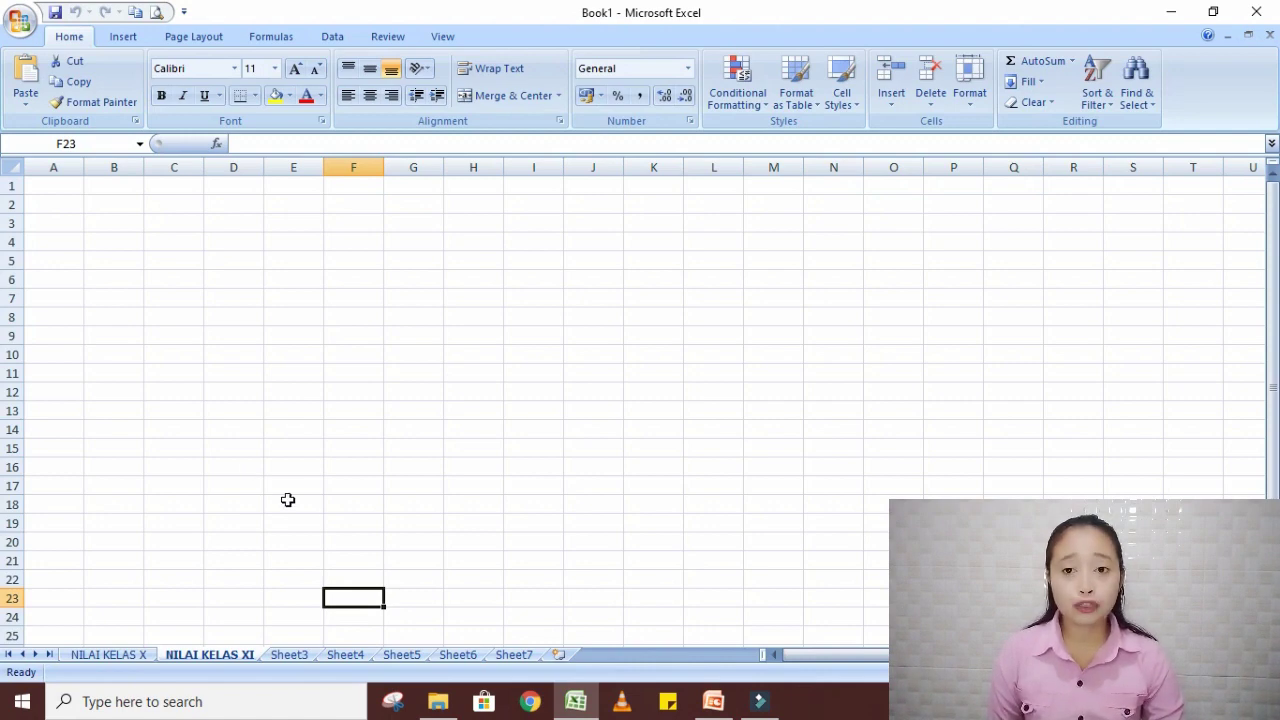
Move Sheet7 to the front of the sheet order and return it to the end after Sheet6
click(518, 655)
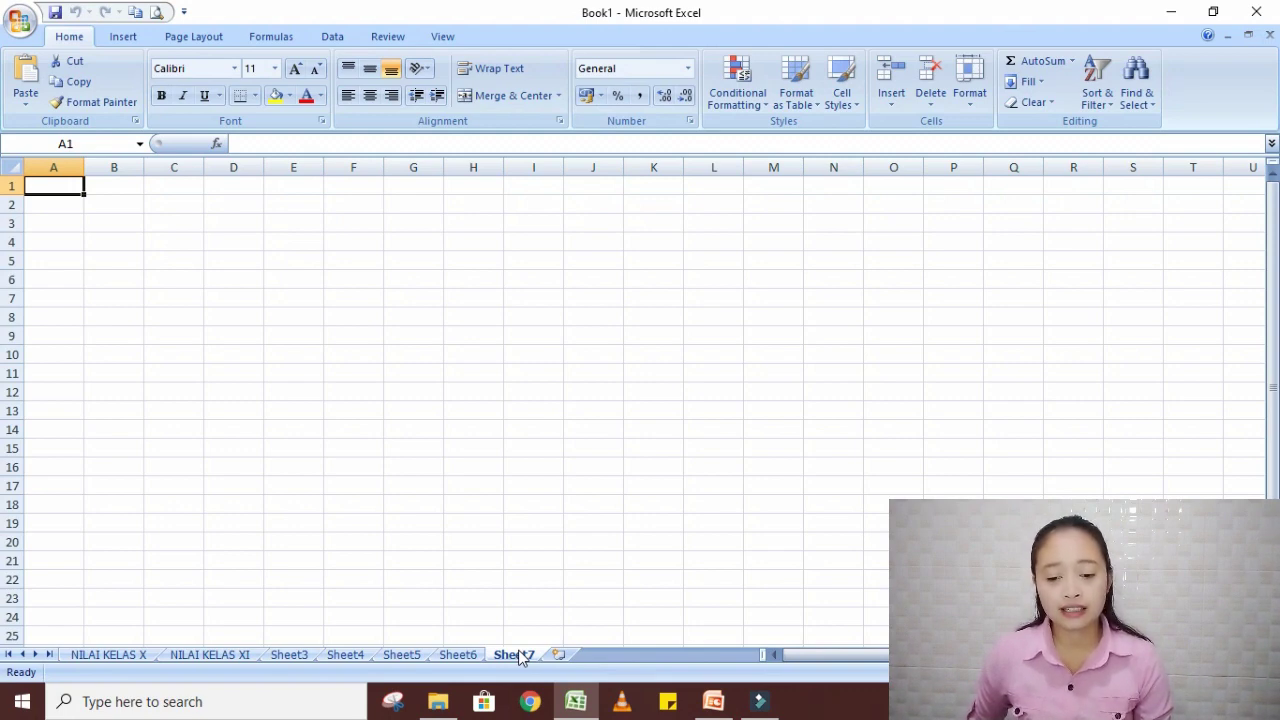
drag(519, 656, 2, 652)
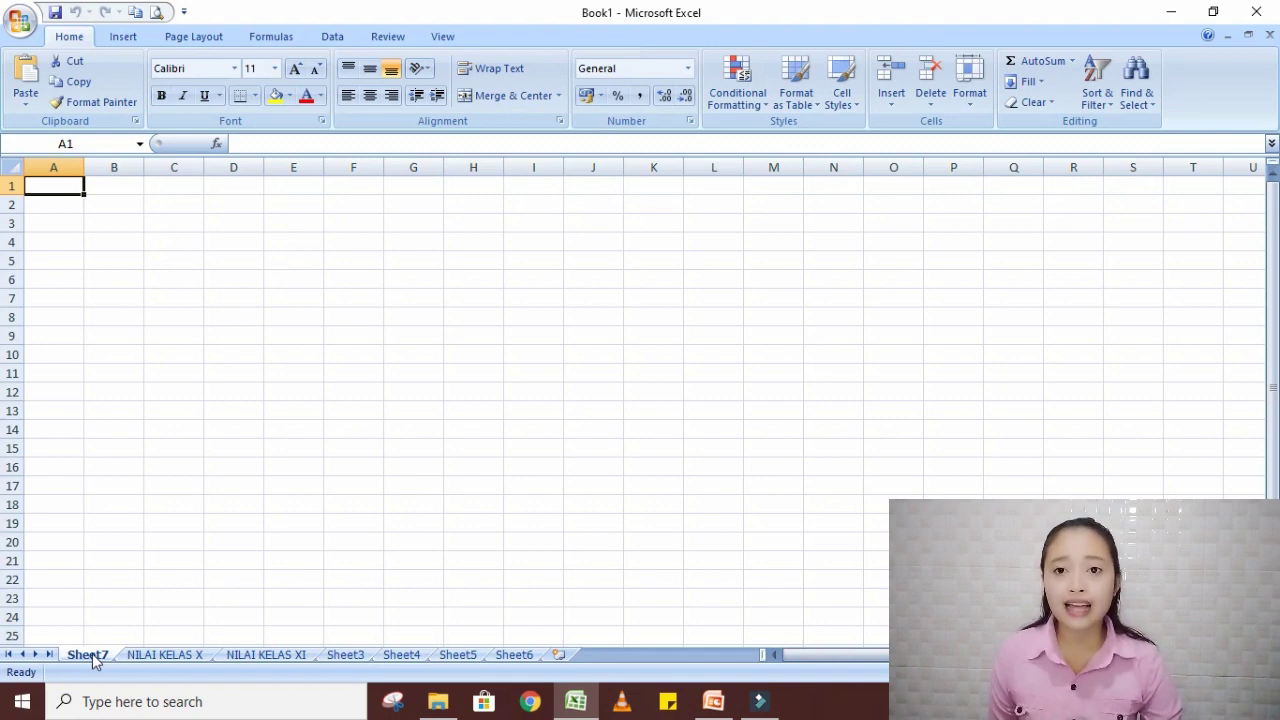
drag(92, 653, 93, 655)
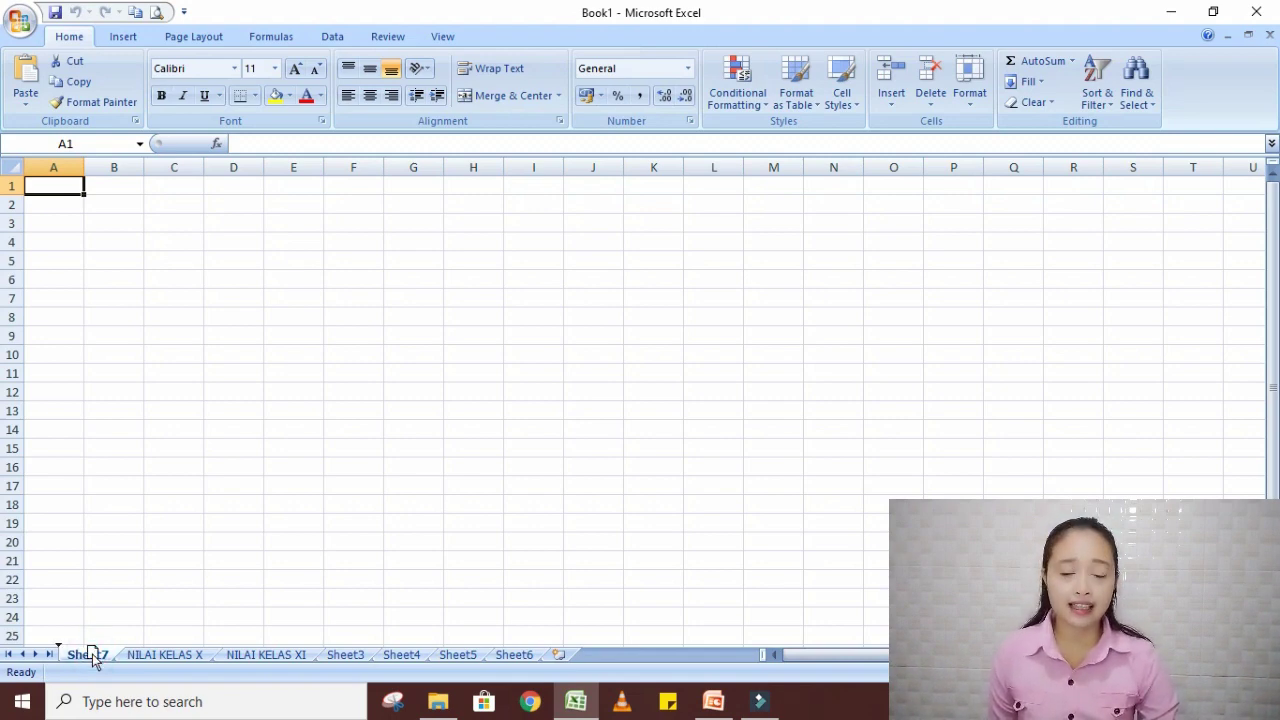
drag(92, 655, 561, 641)
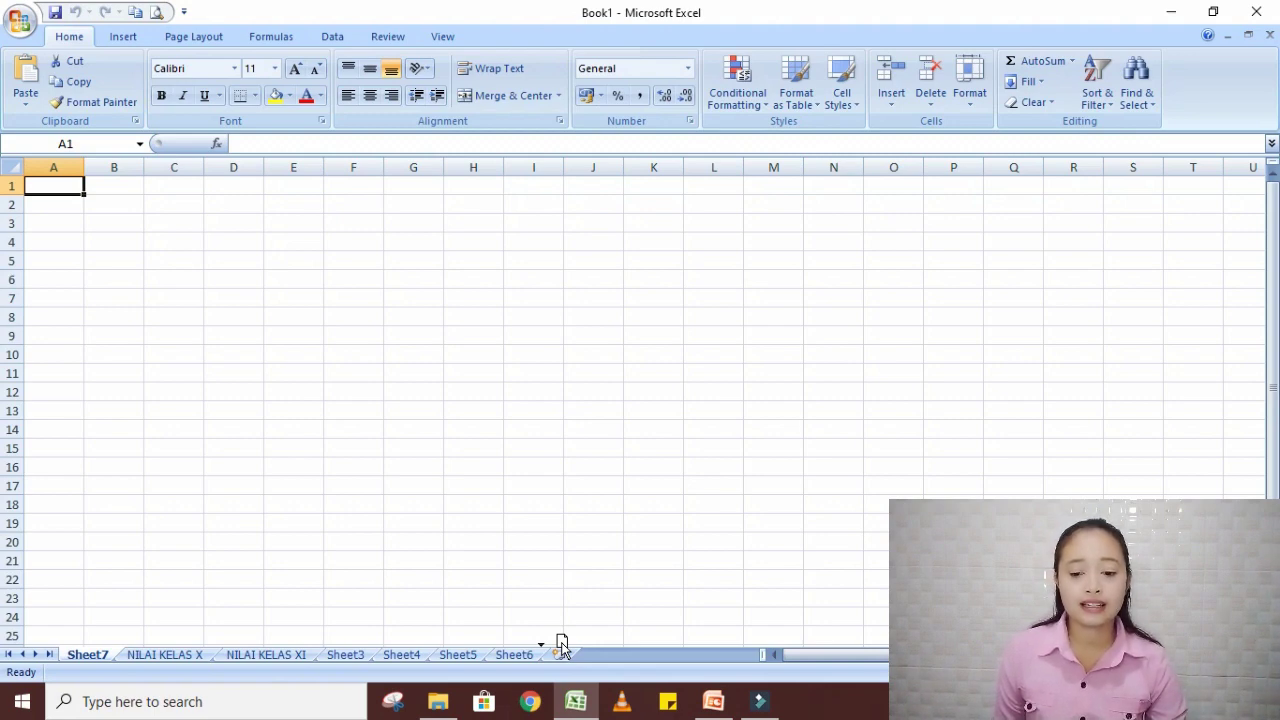
drag(561, 643, 562, 650)
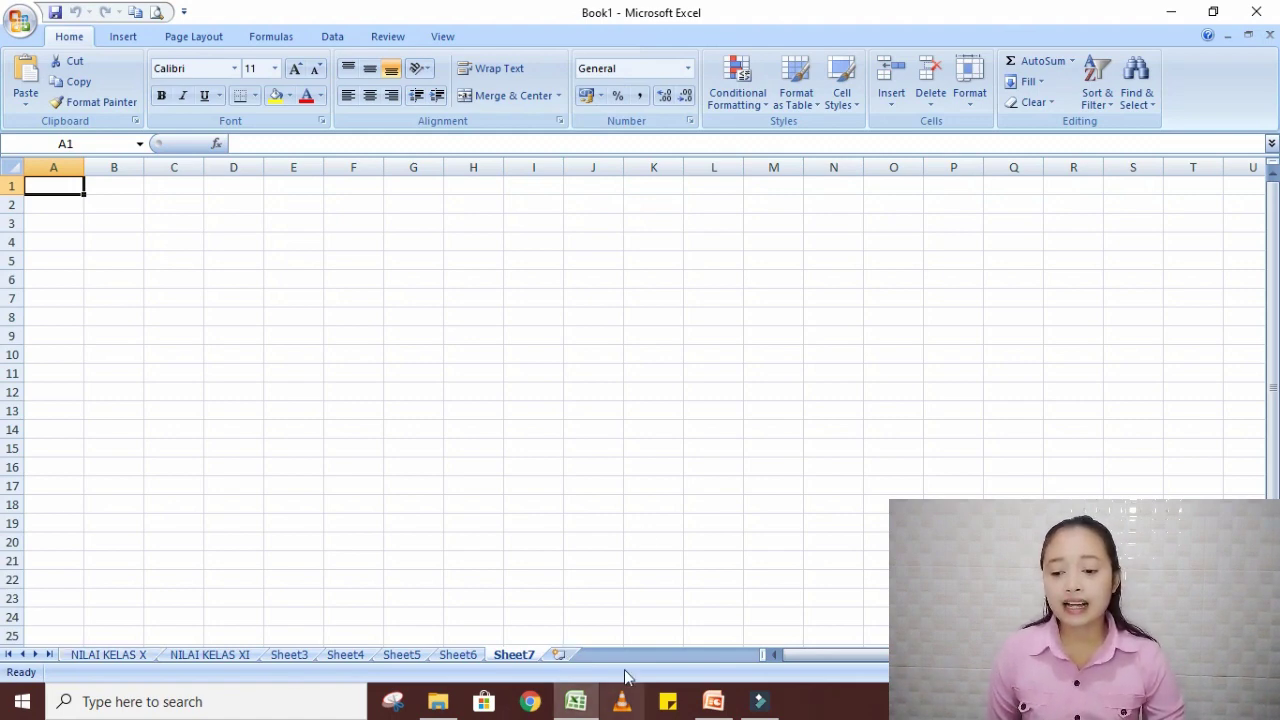
Create a copy of the NILAI KELAS X sheet before NILAI KELAS XI in Book1, and return to the original sheet
click(118, 655)
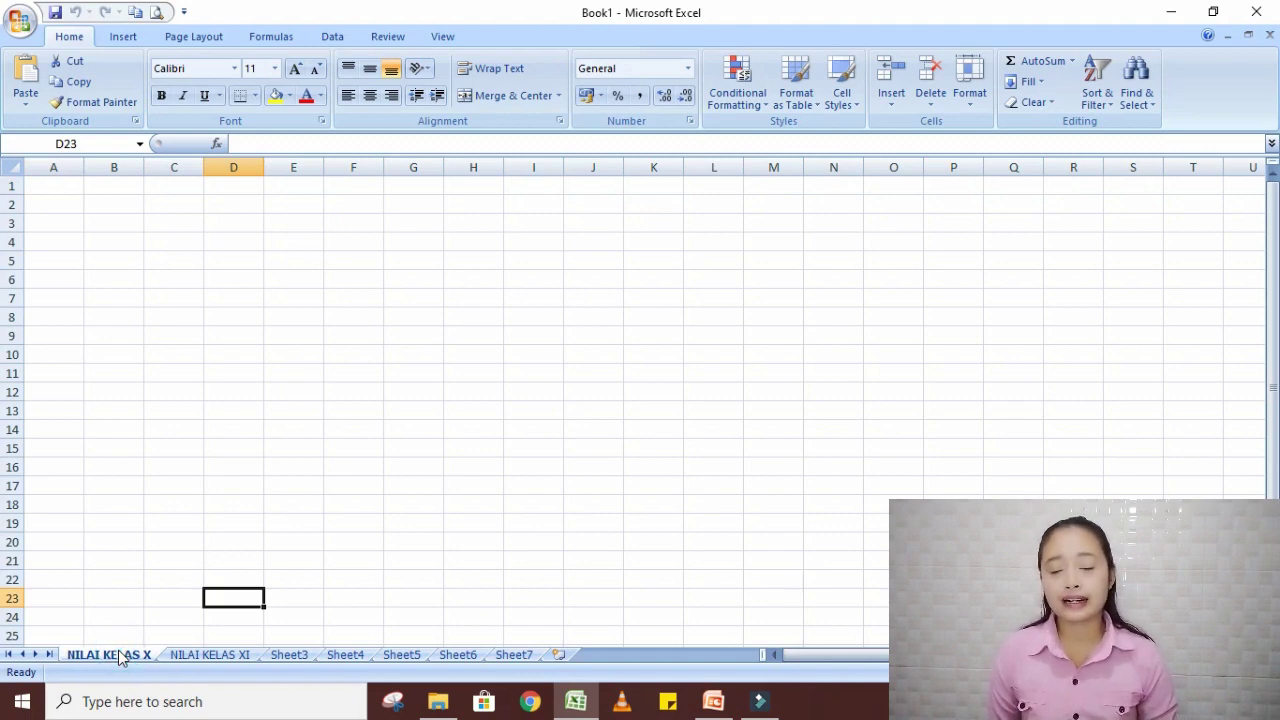
right_click(118, 655)
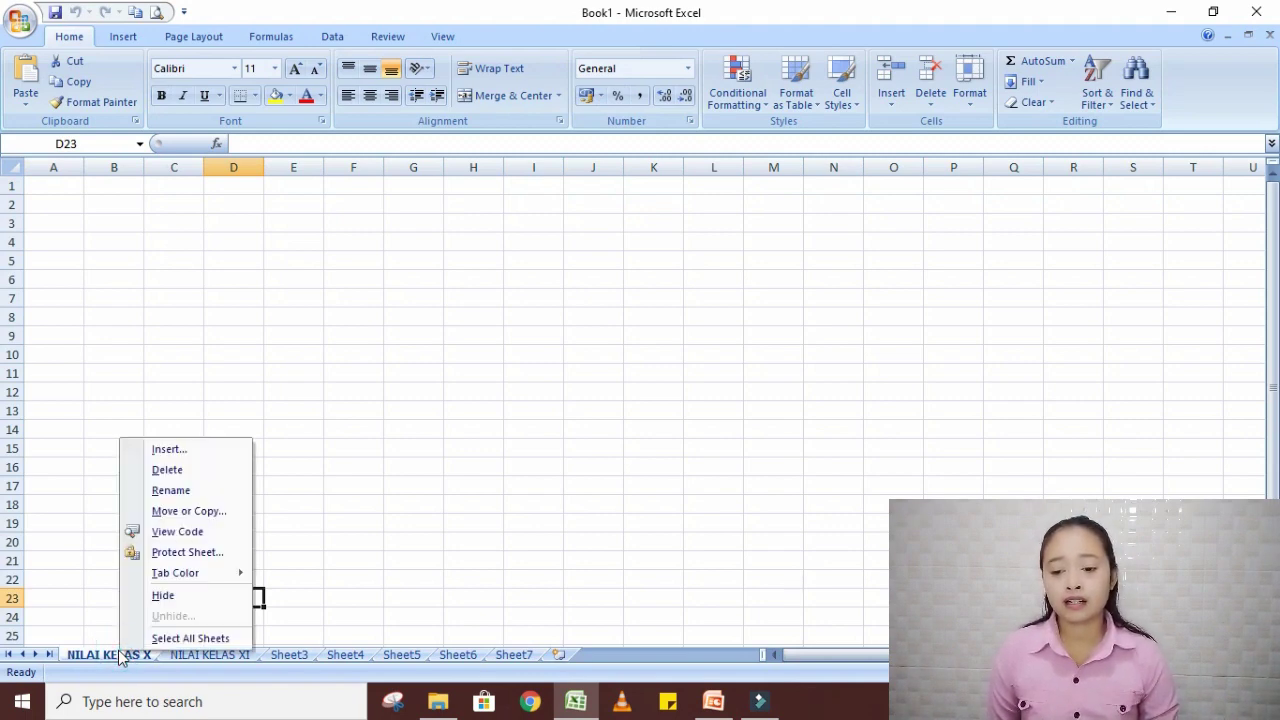
click(173, 515)
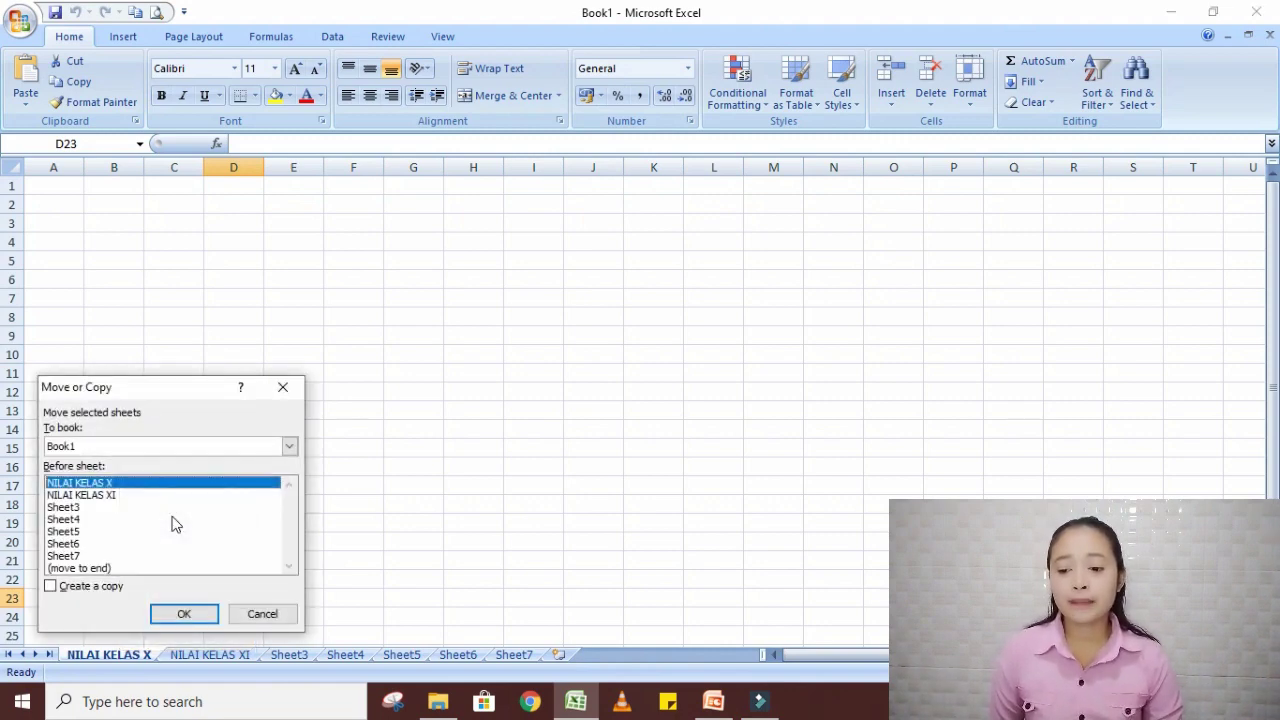
click(70, 592)
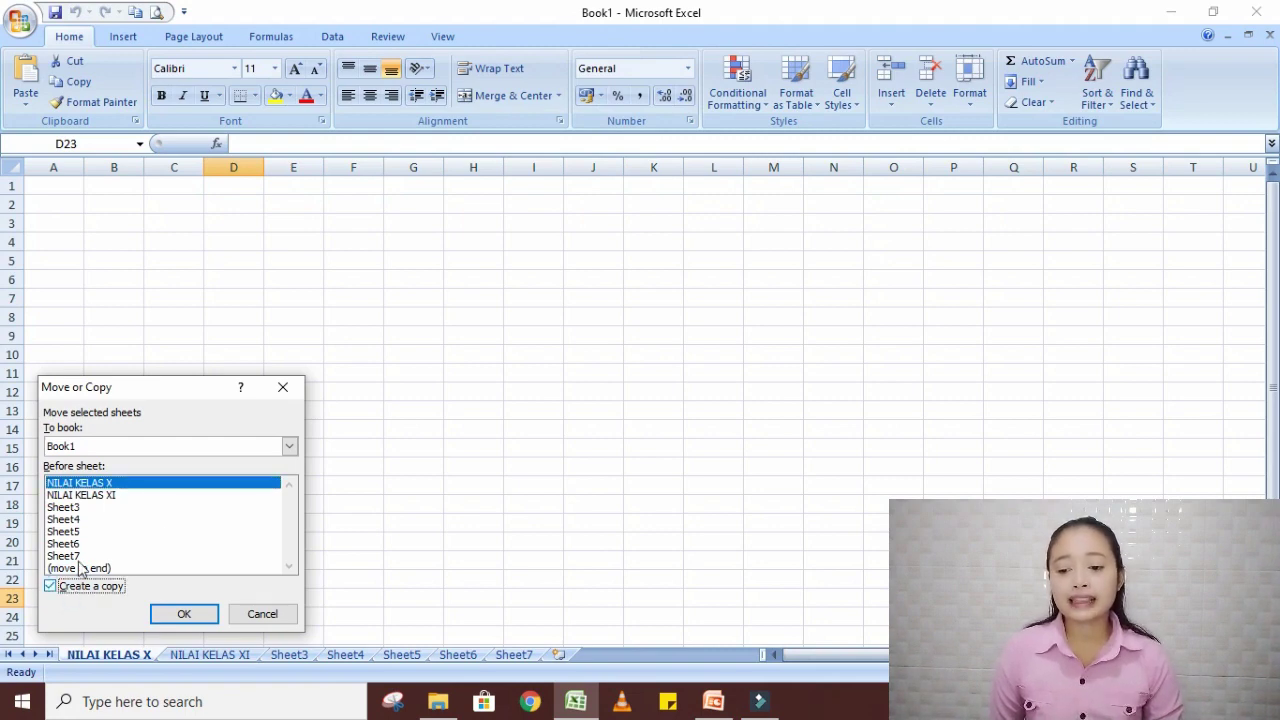
click(85, 510)
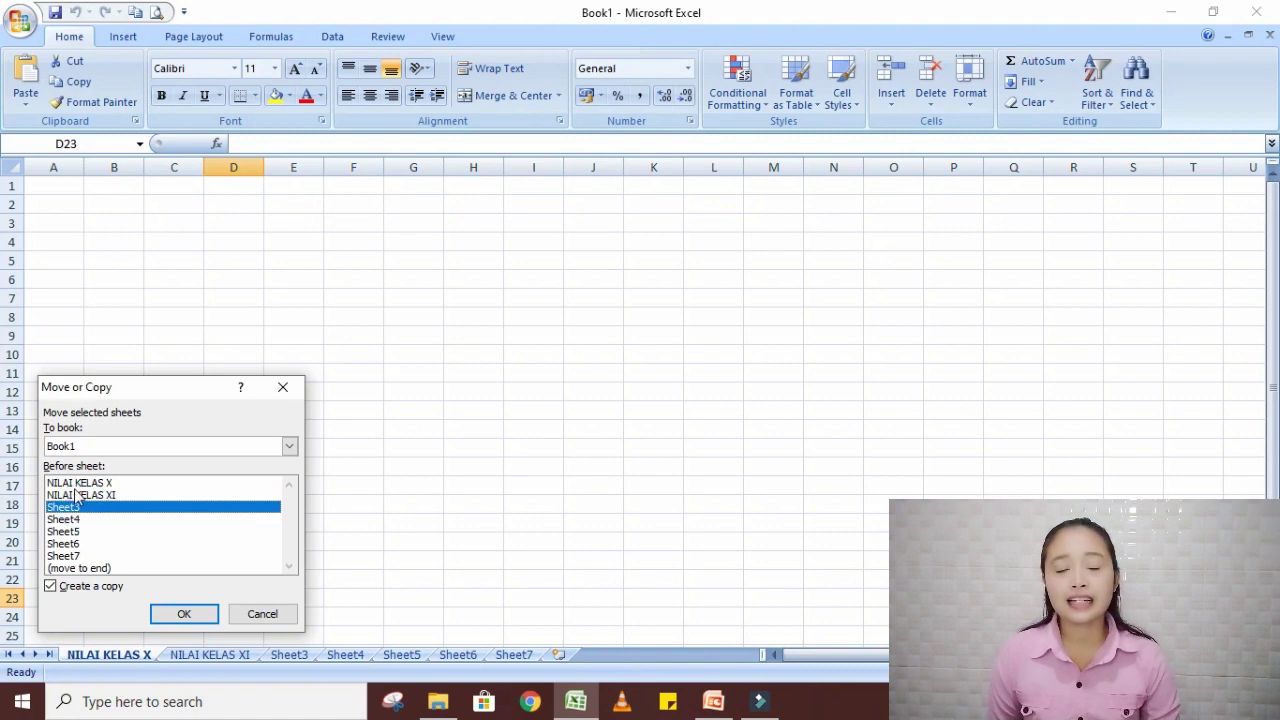
click(76, 493)
click(75, 513)
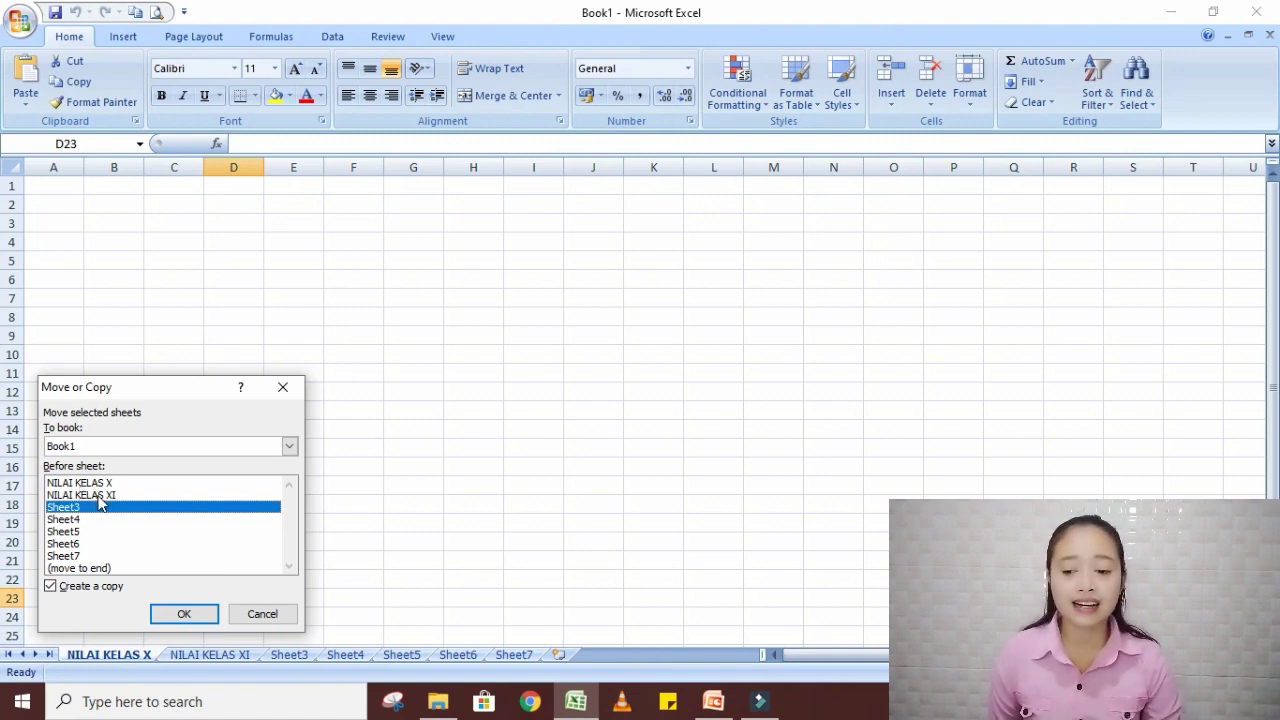
click(99, 496)
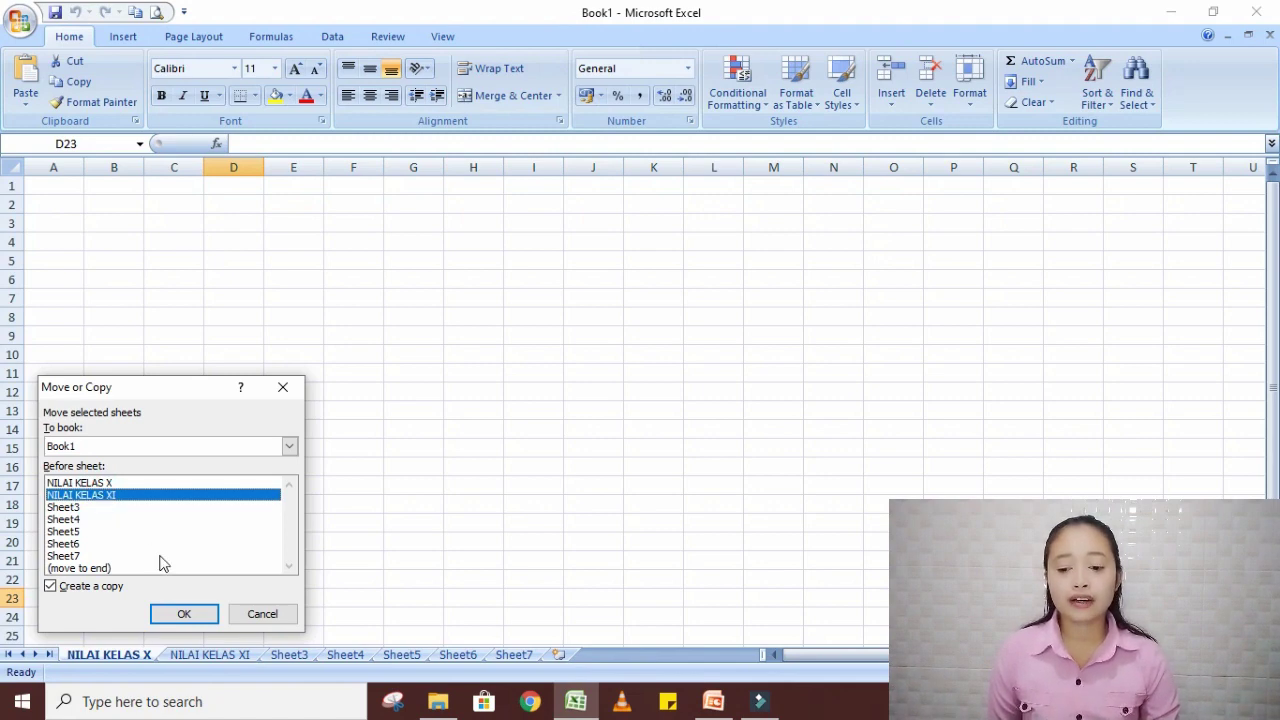
click(185, 615)
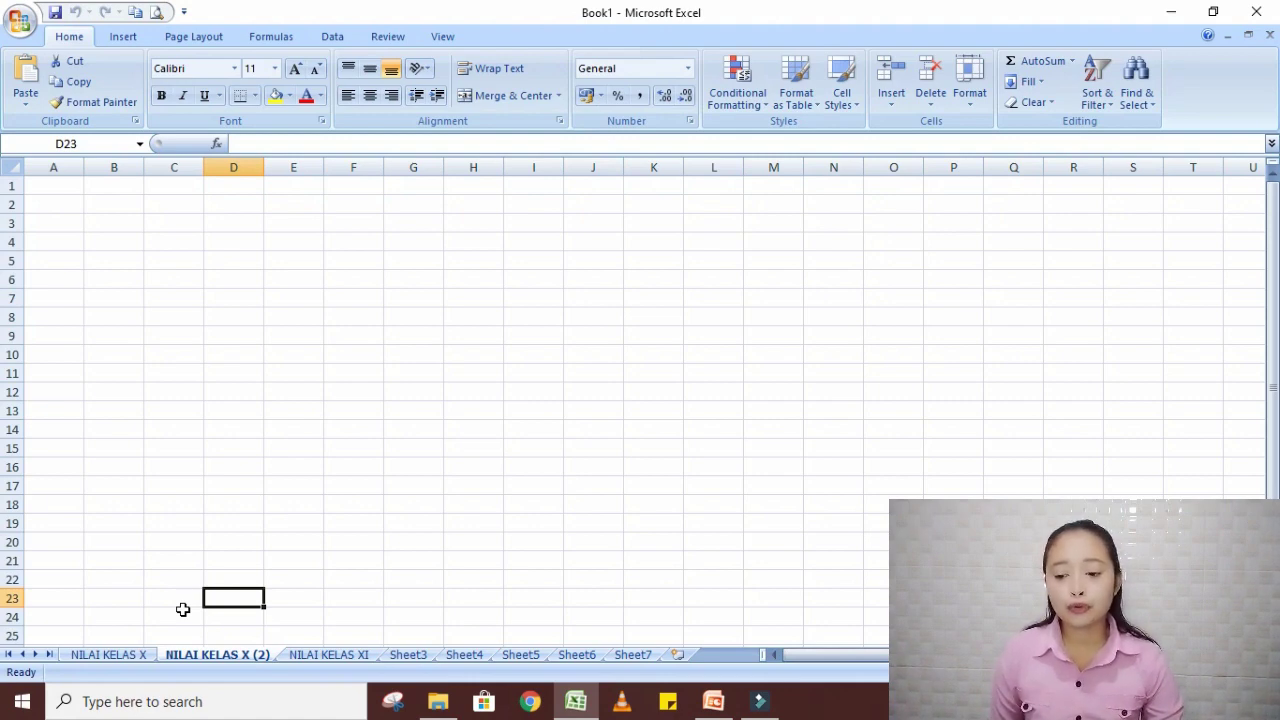
click(123, 654)
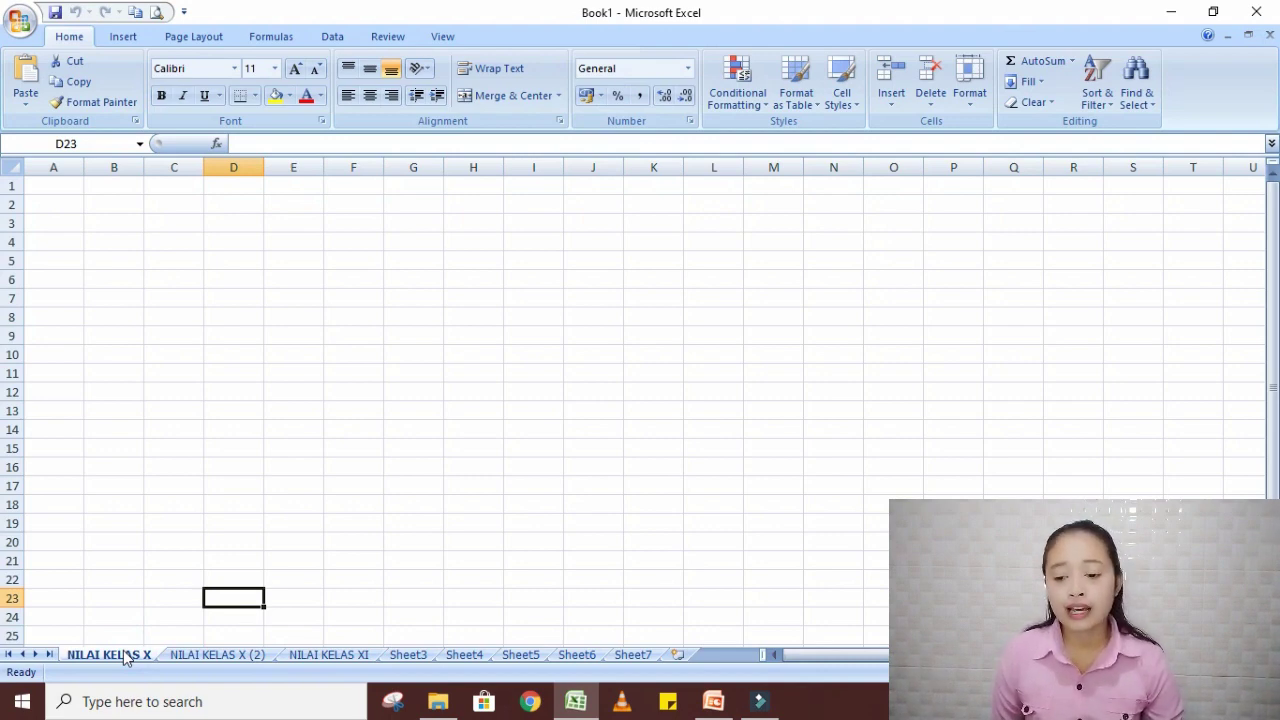
Create a copy of the NILAI KELAS X sheet in a new workbook, and return to the Book1 workbook
right_click(125, 656)
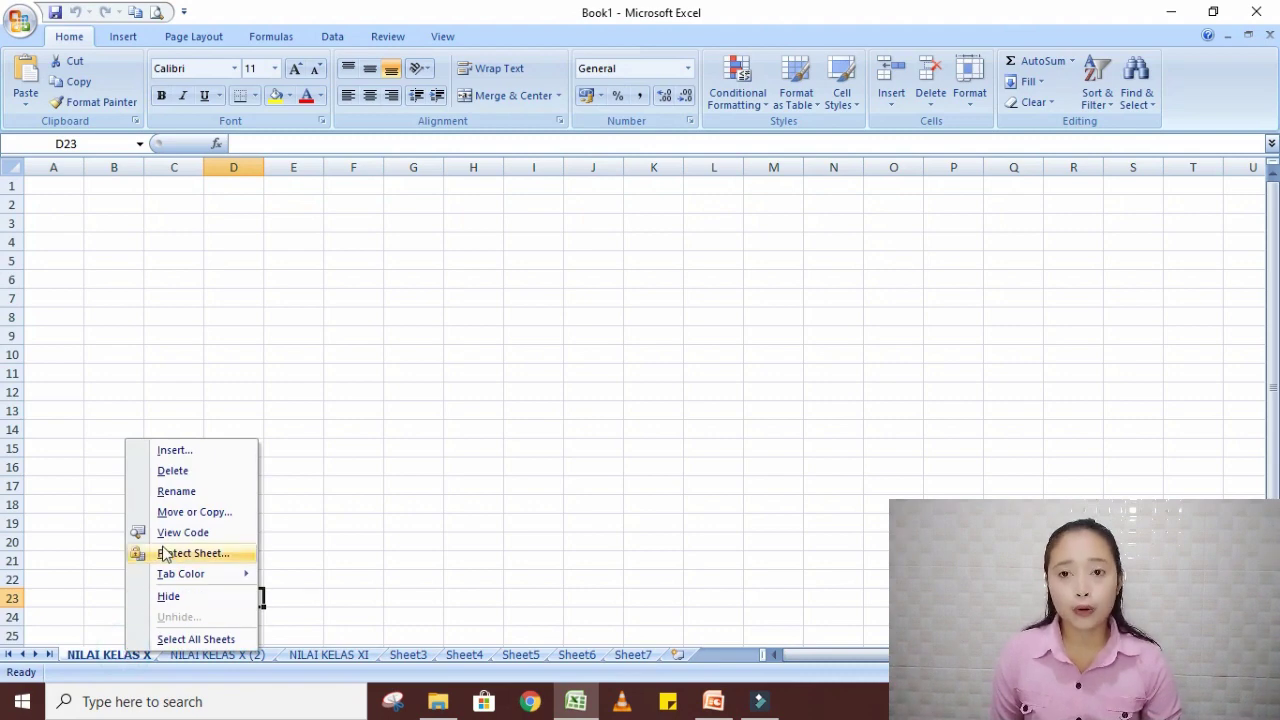
click(160, 514)
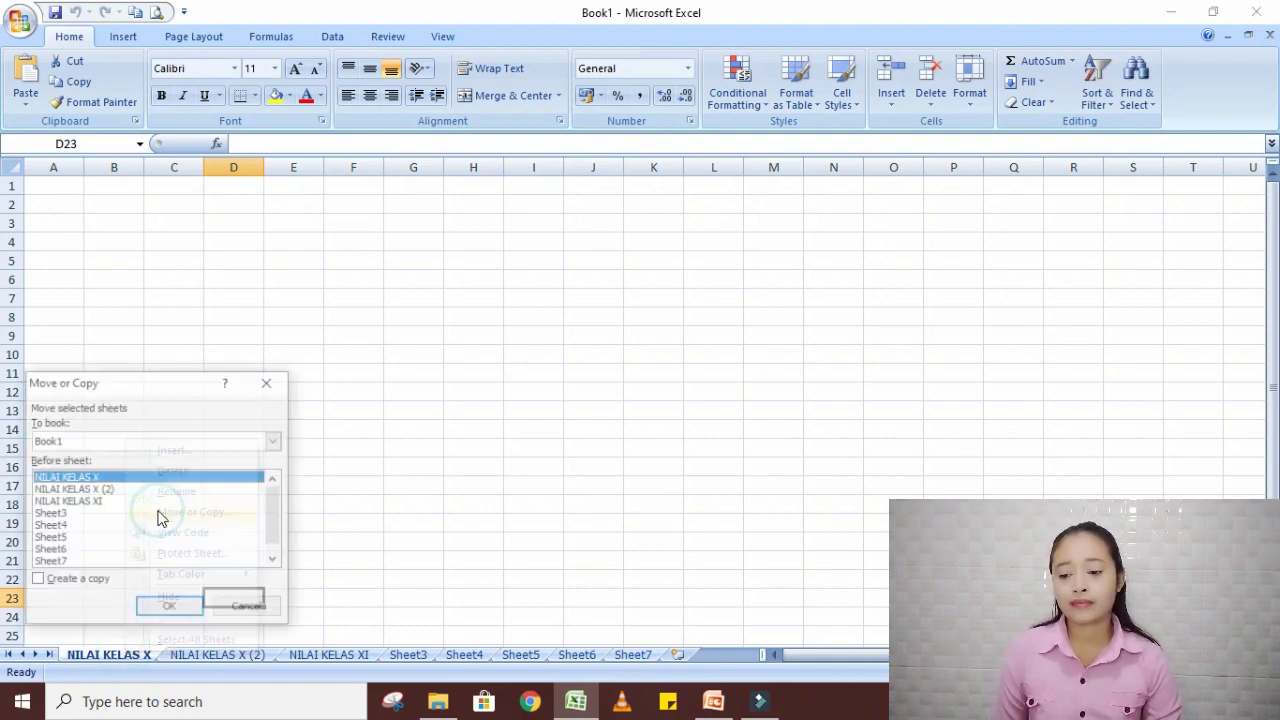
click(54, 586)
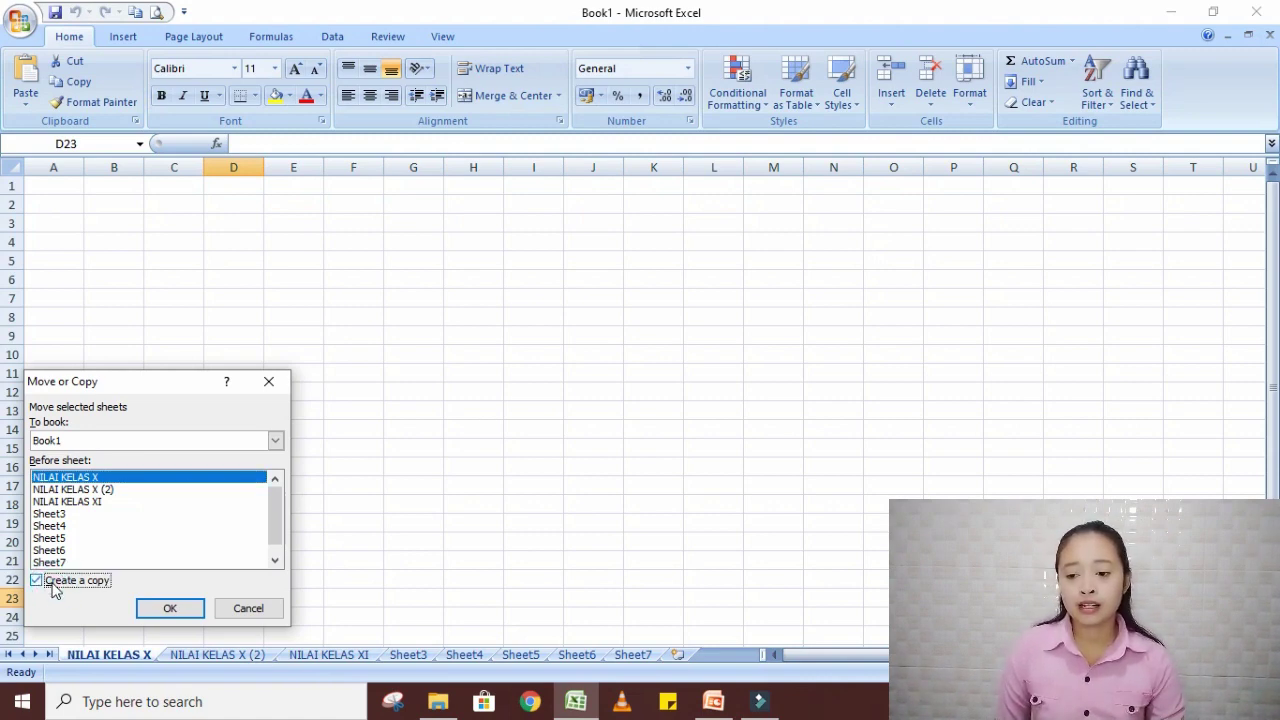
click(201, 440)
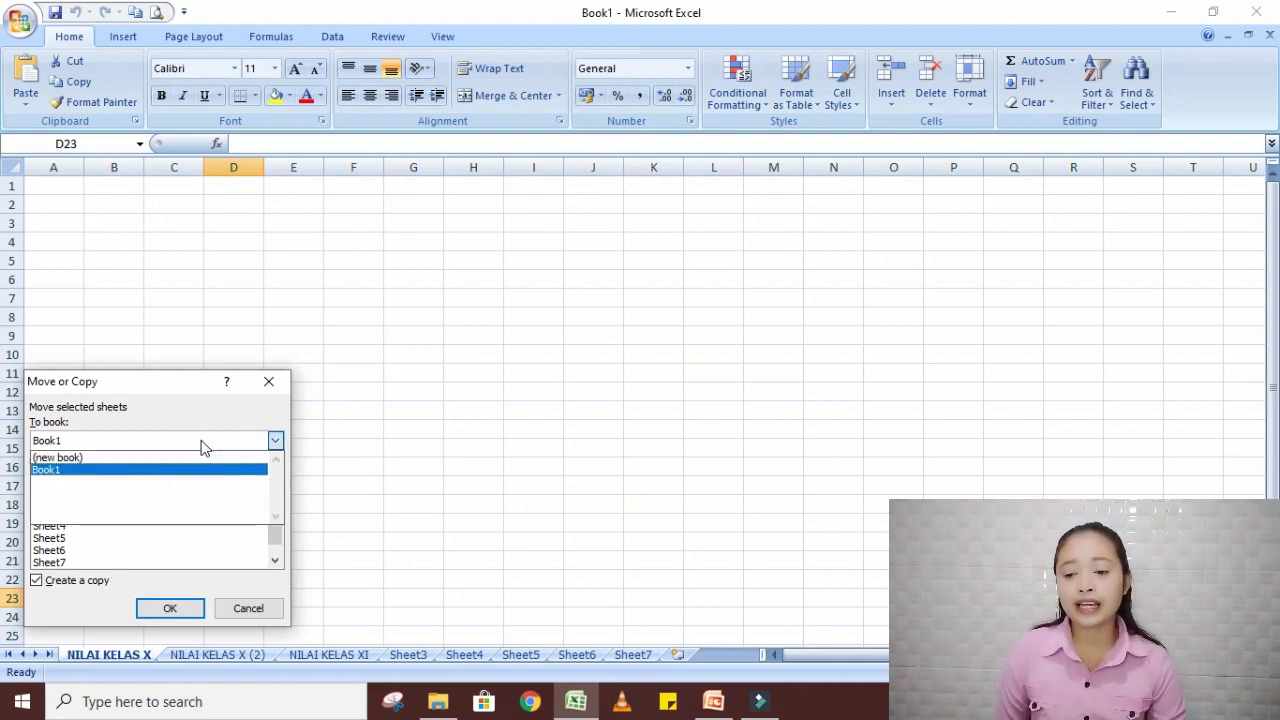
click(151, 459)
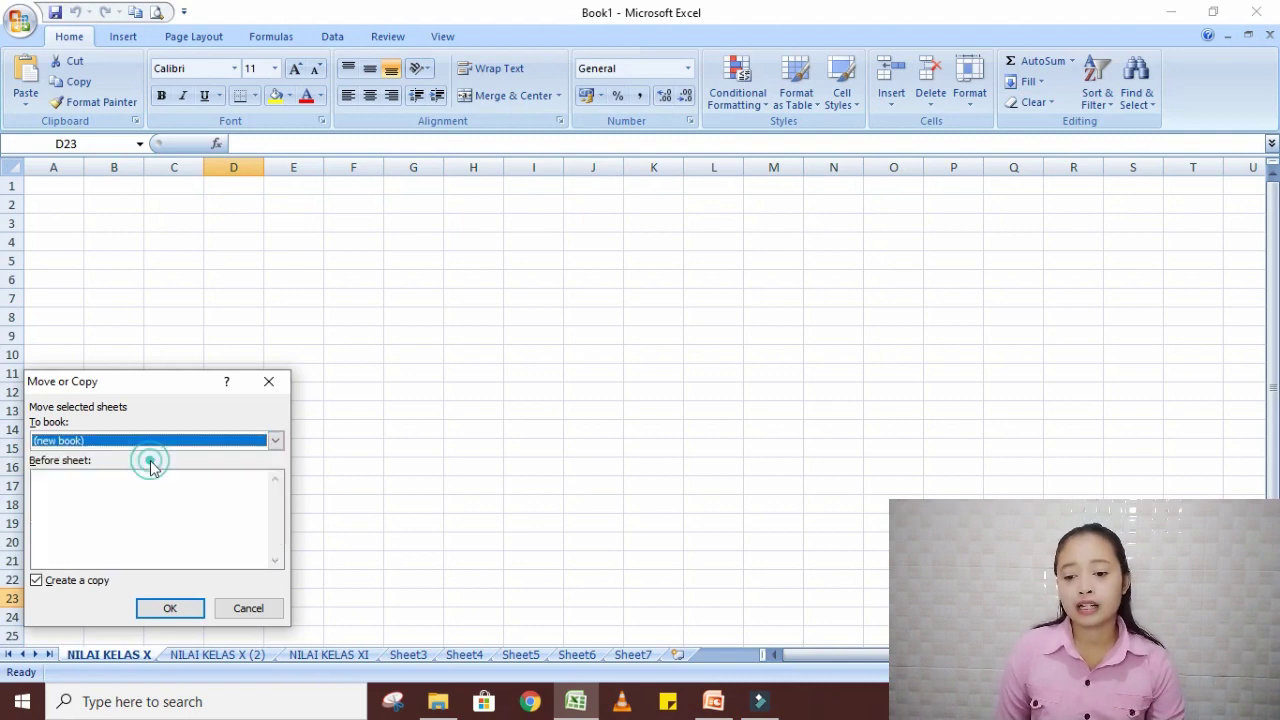
click(172, 609)
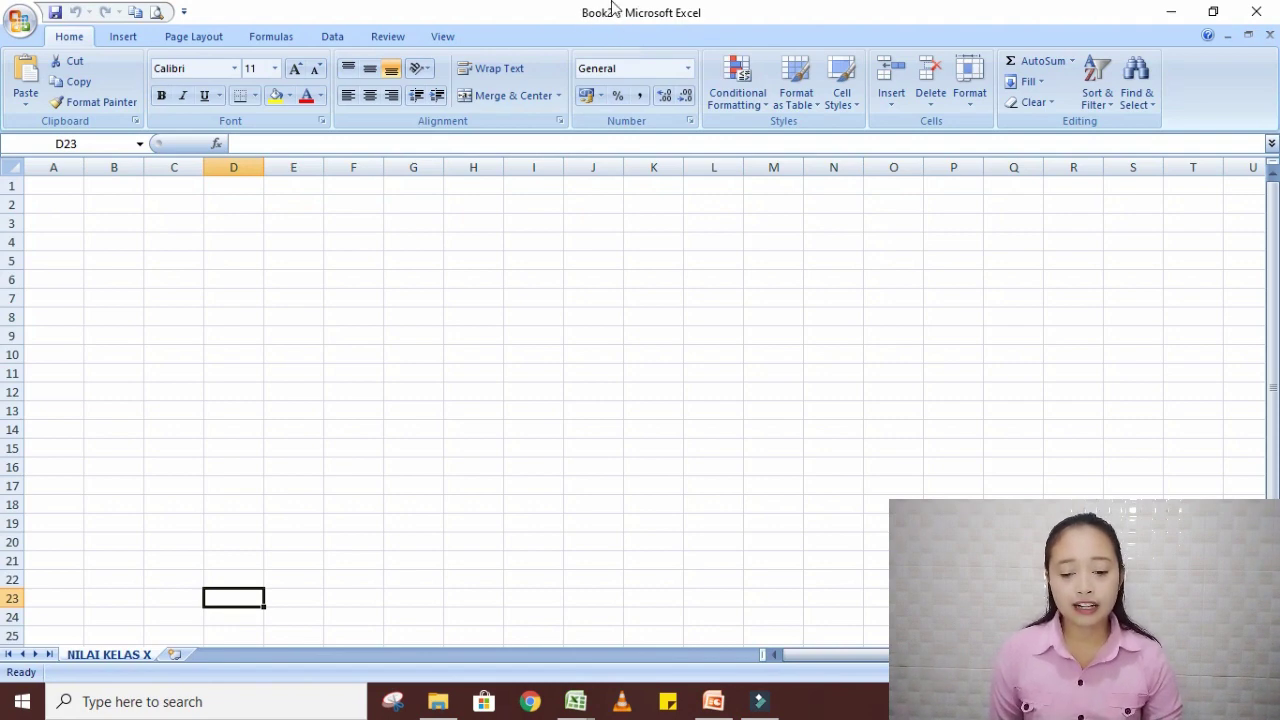
click(576, 700)
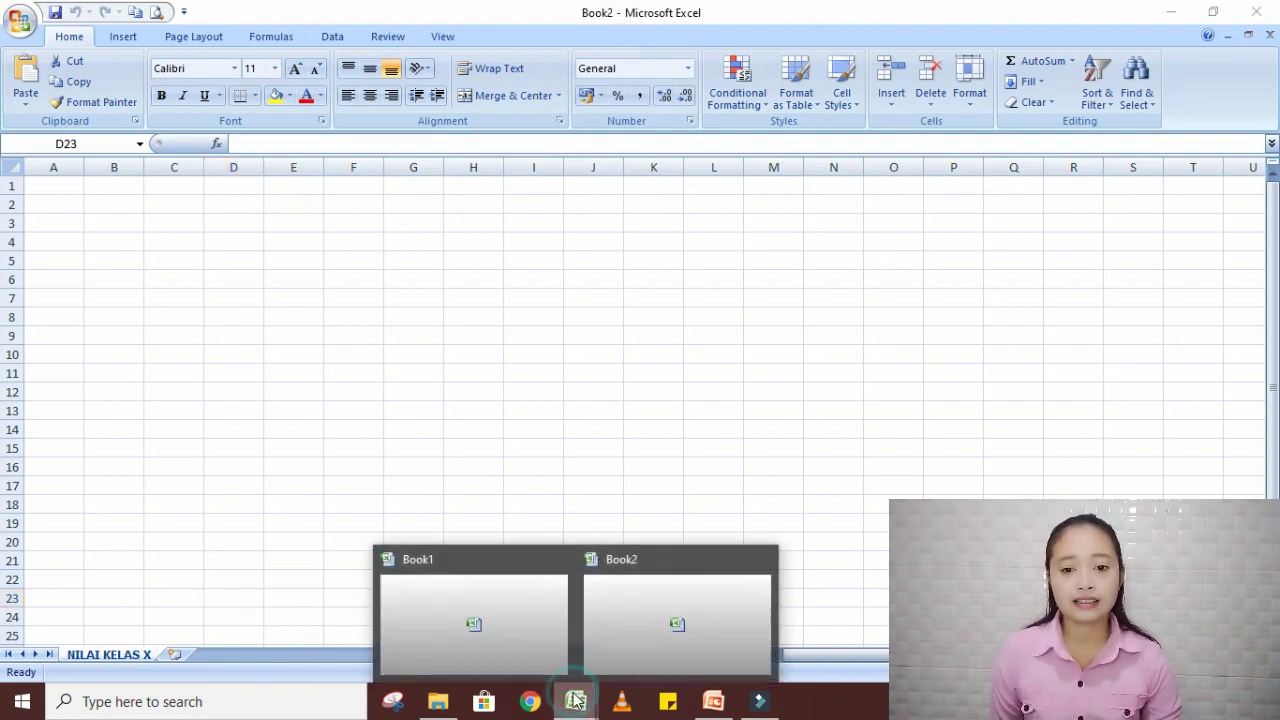
click(512, 628)
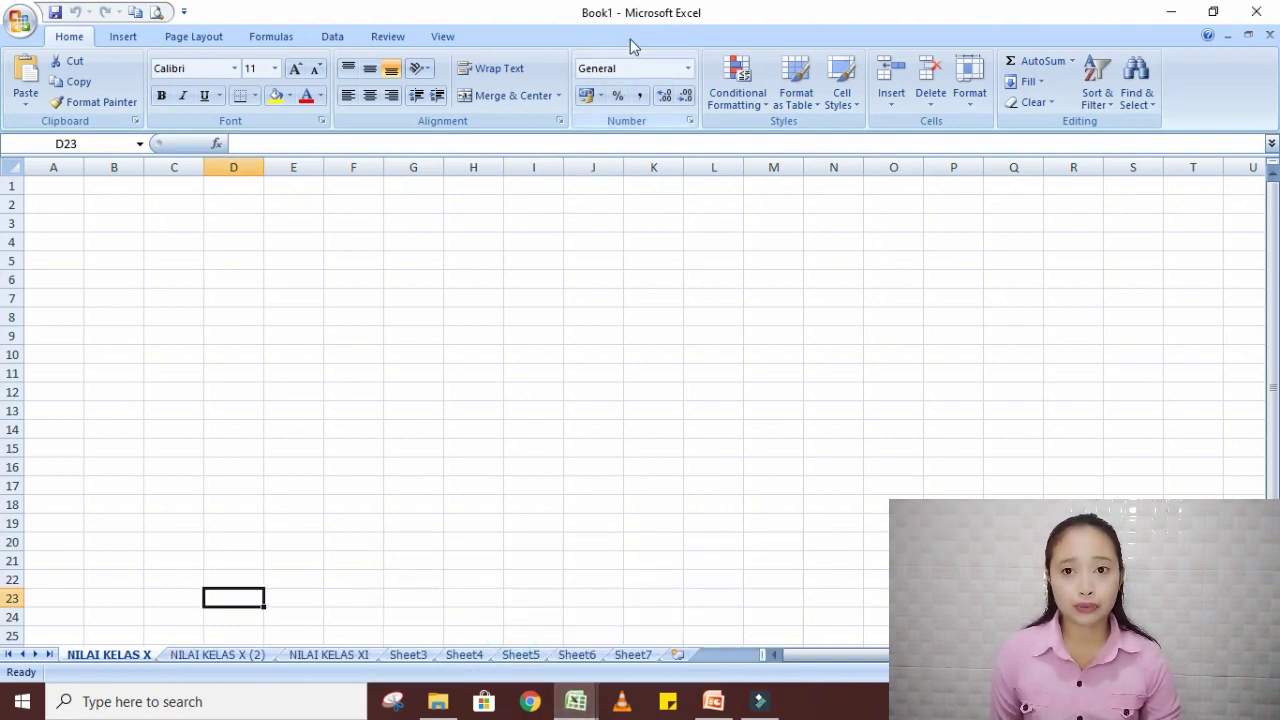